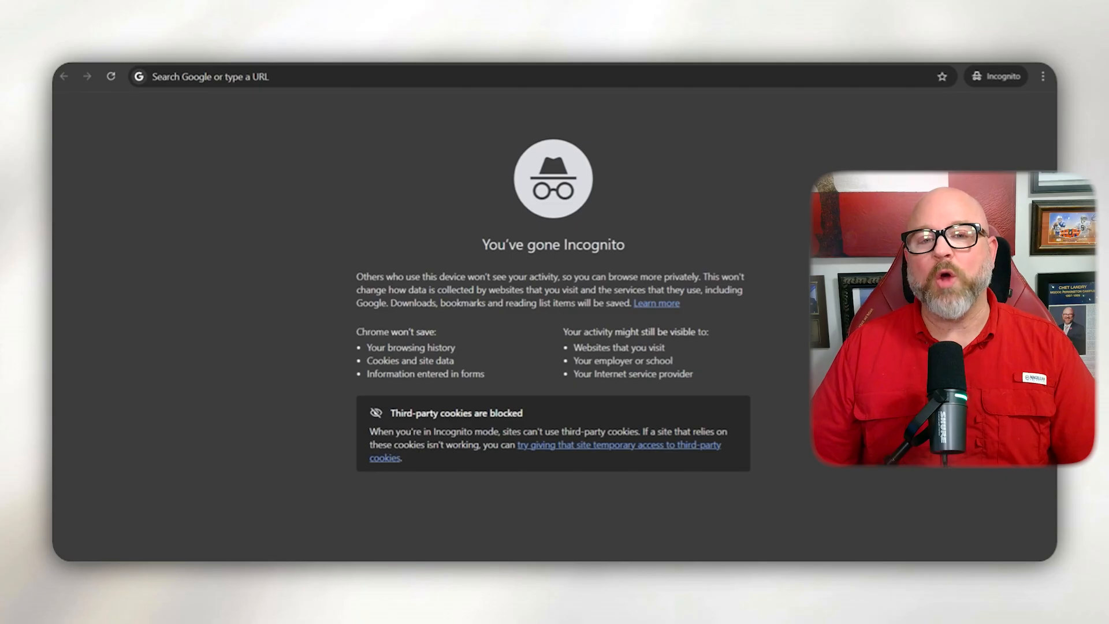
# - Search the web for brevo and open the account registration page of the Brevo site
pyautogui.click(230, 82)
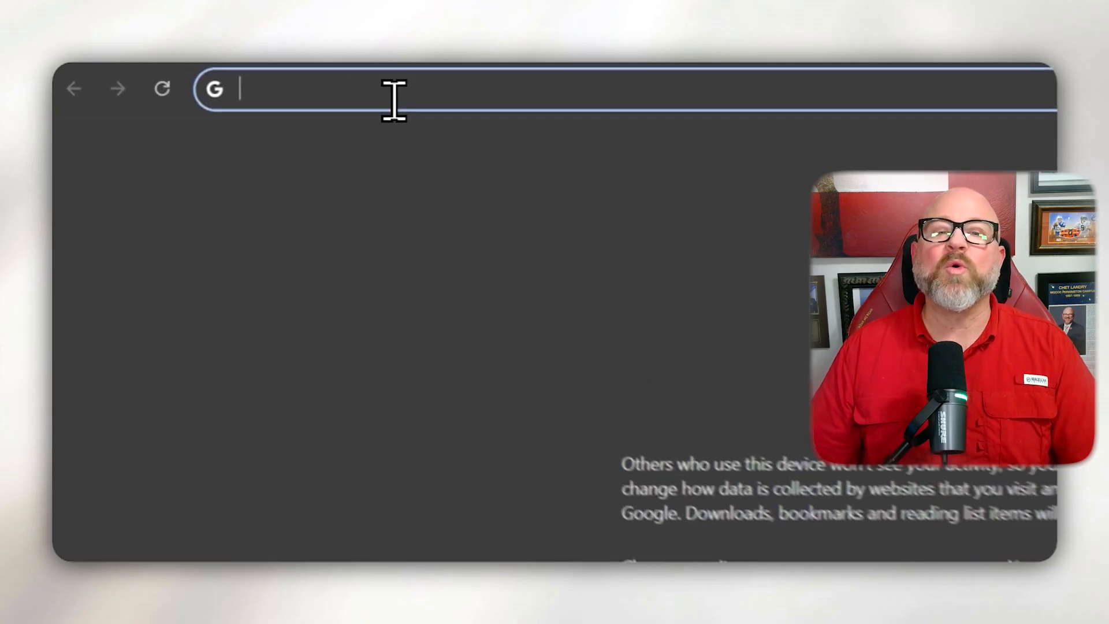
pyautogui.write('brevo')
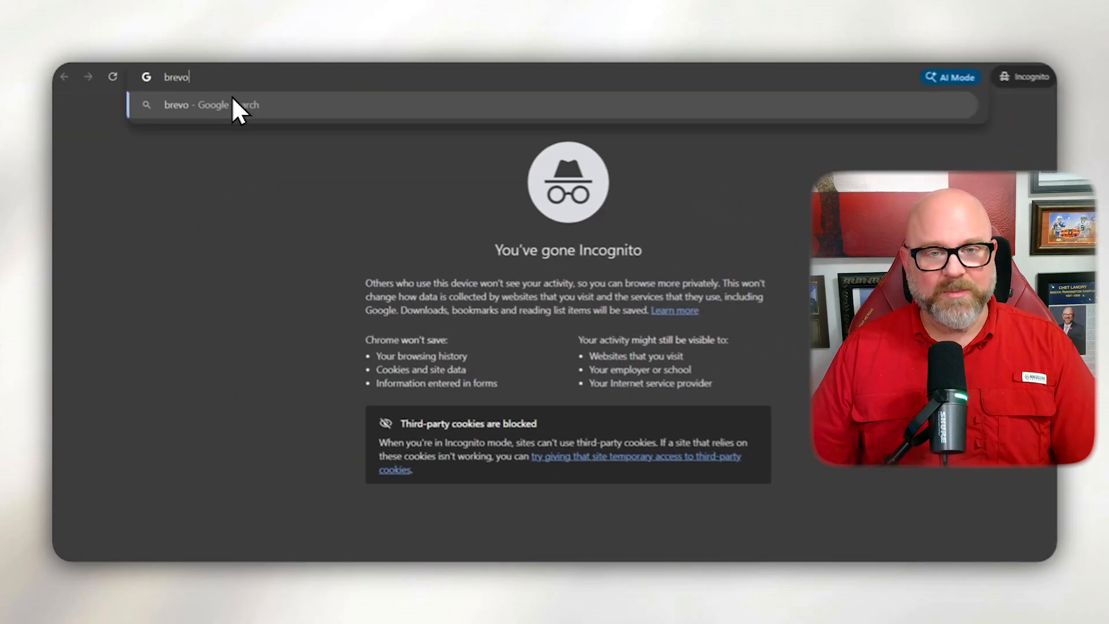
pyautogui.click(237, 116)
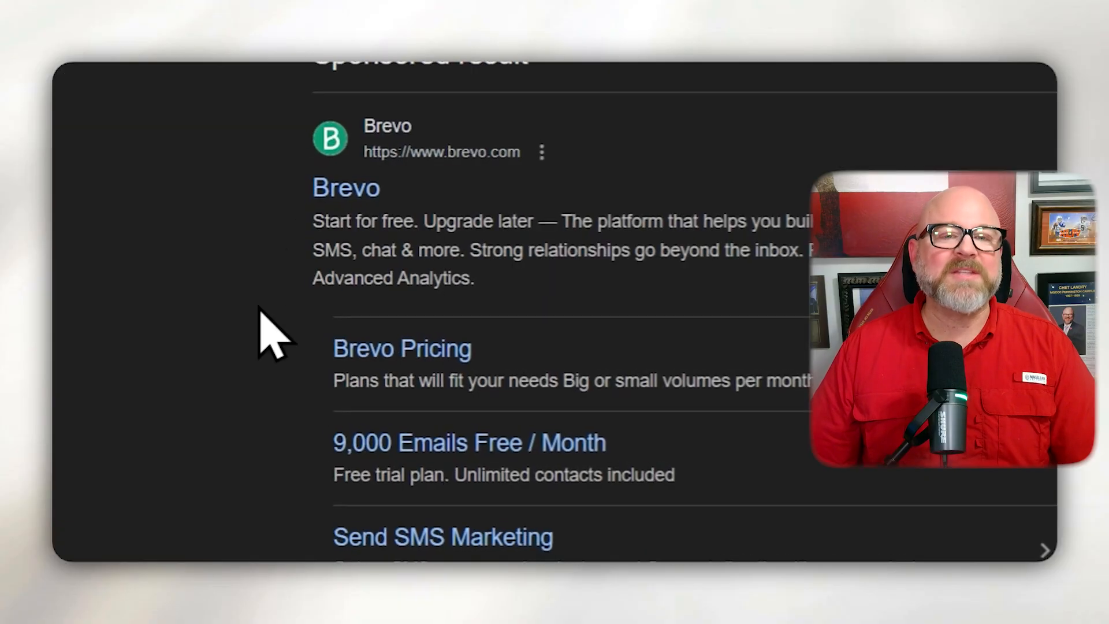
pyautogui.click(861, 529)
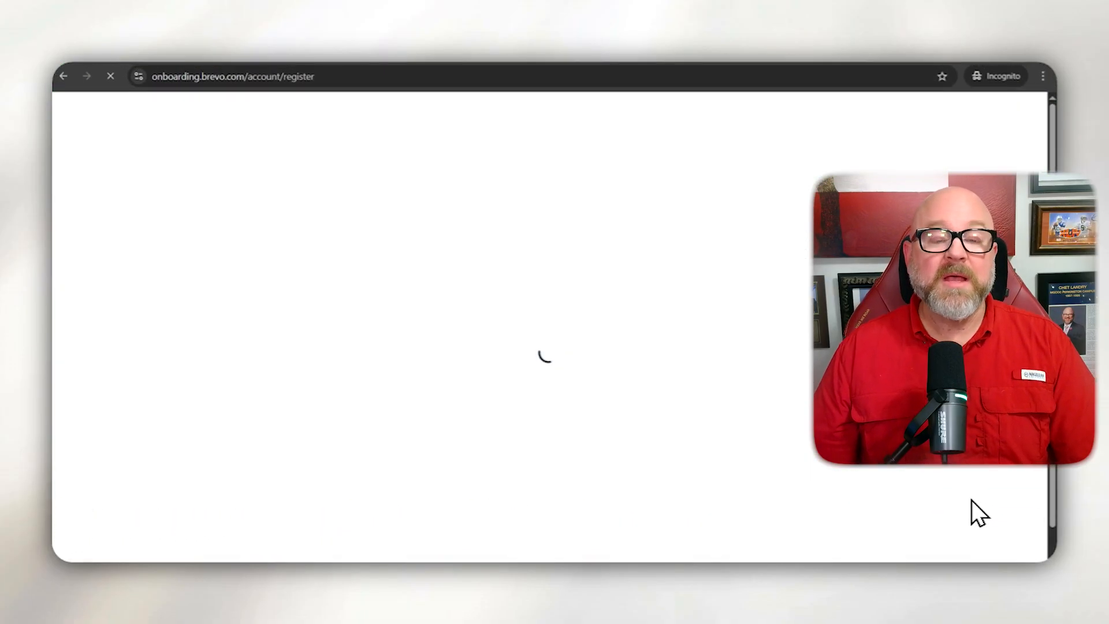
# - Register a Brevo account with an email address and account password, and confirm the address from the confirmation email
pyautogui.scroll(-2, 478, 441)
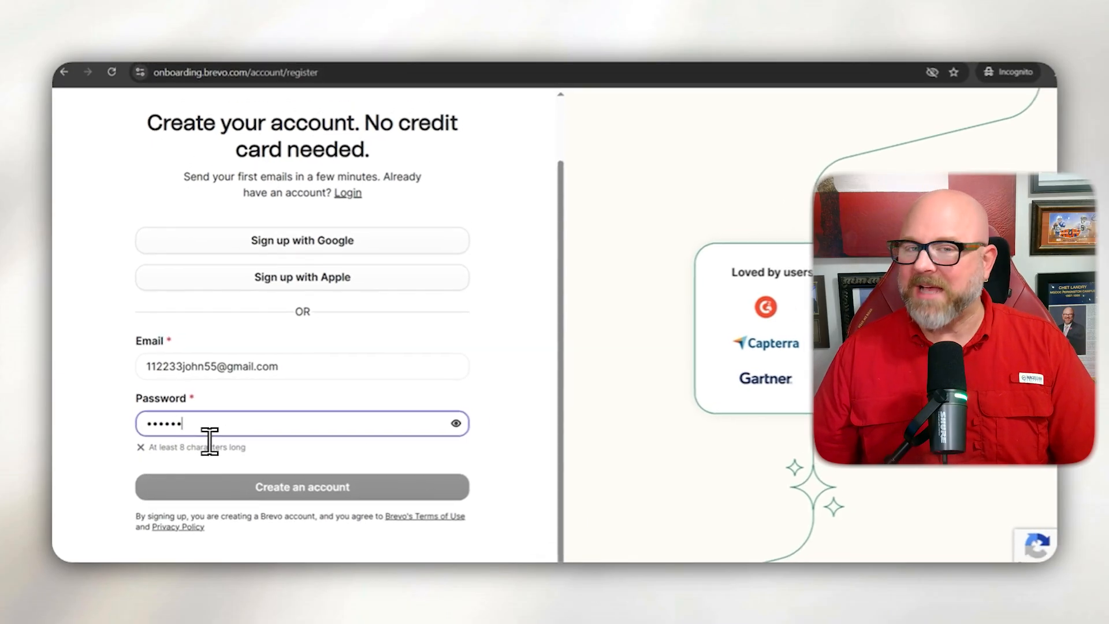
pyautogui.write('**********')
pyautogui.click(289, 492)
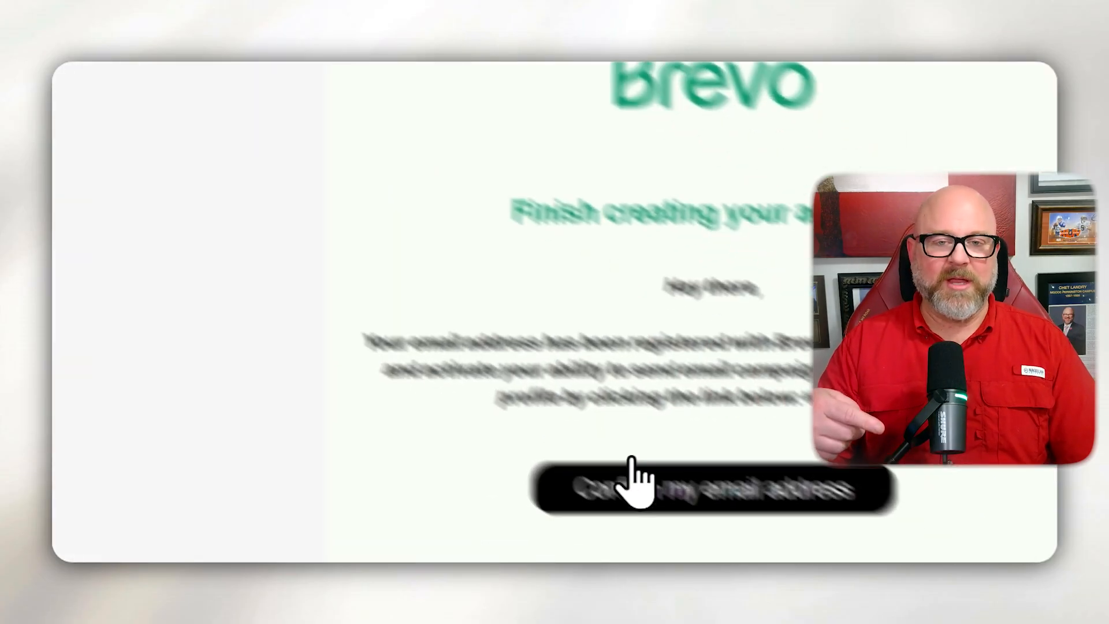
pyautogui.click(632, 482)
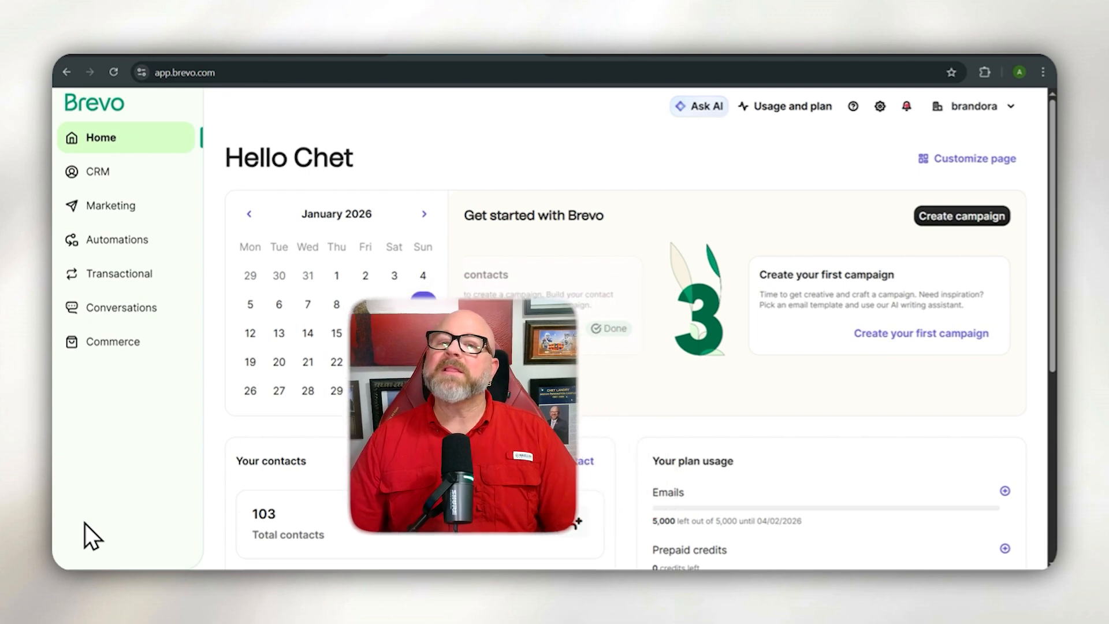
# - Create a regular email campaign named "Monthly Newsletter – October" in the marketing campaigns
pyautogui.click(139, 207)
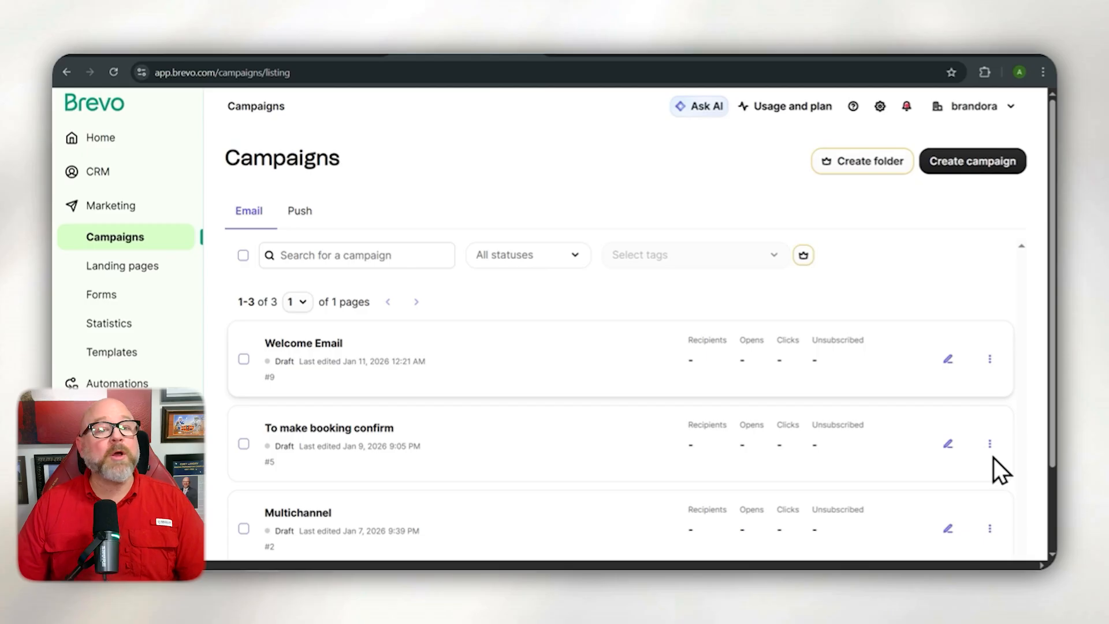
pyautogui.click(972, 162)
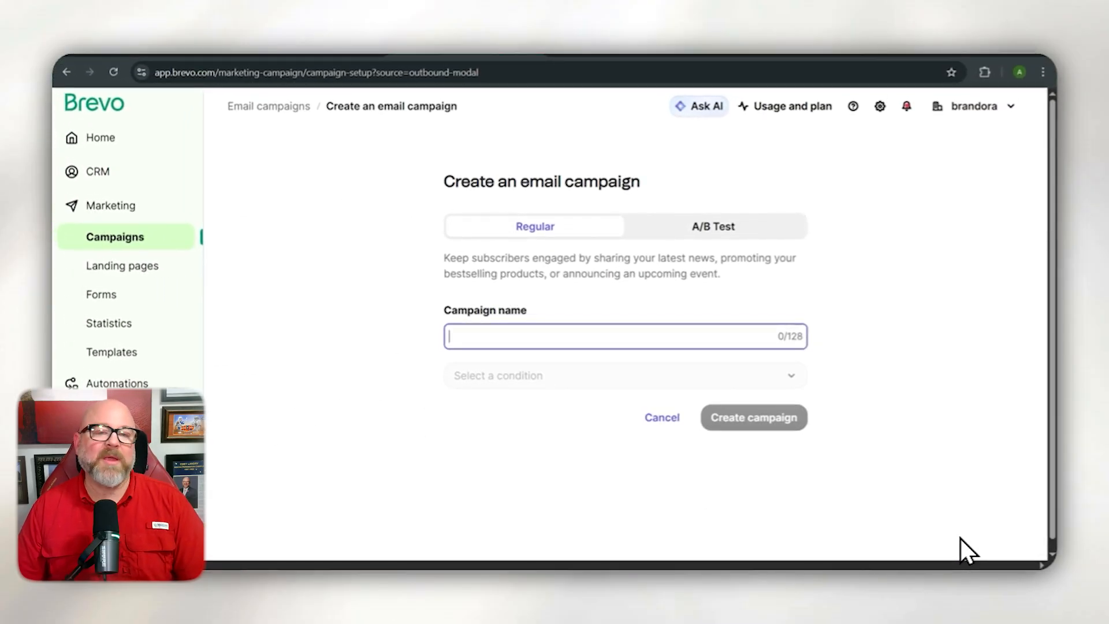
pyautogui.write('Monthly Newsletter – October')
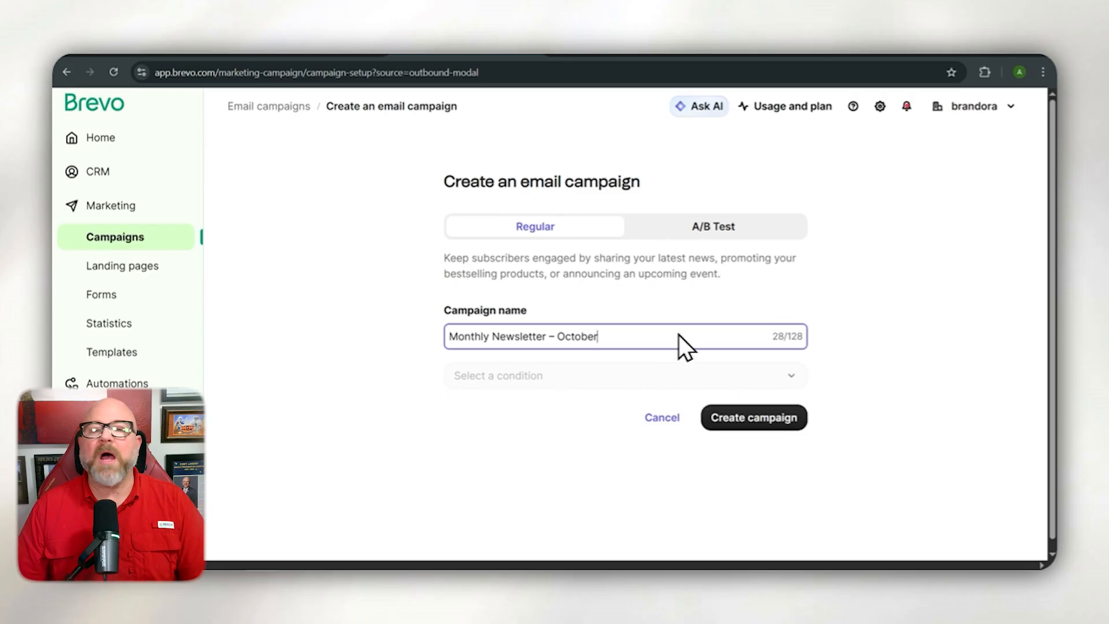
pyautogui.click(792, 498)
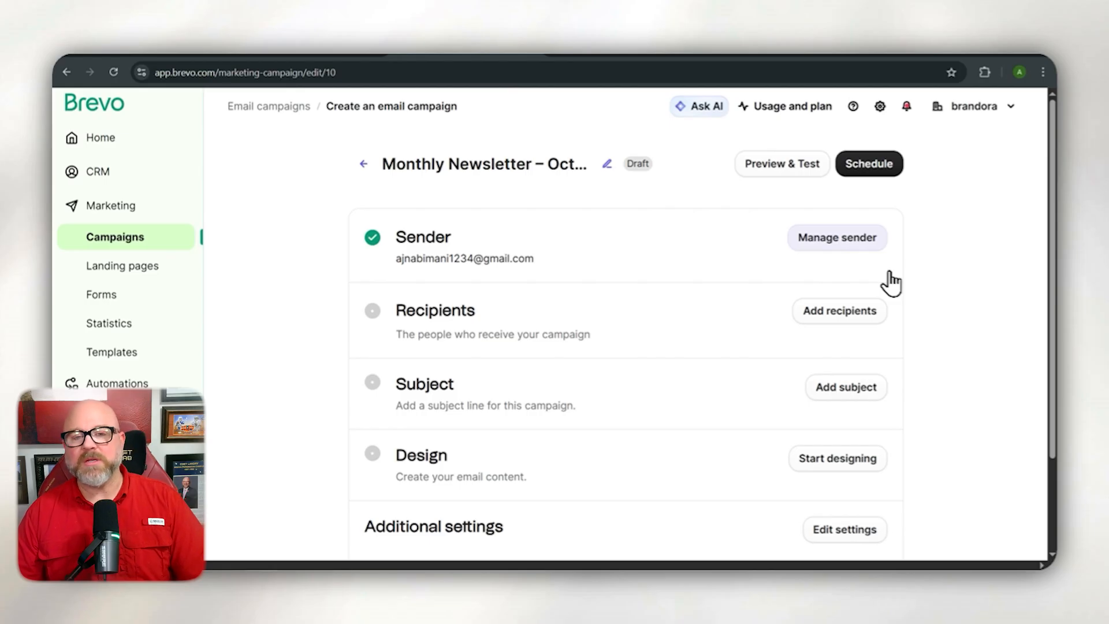
# - Review the campaign's sender settings and save them with the existing email address and an empty sender name
pyautogui.click(837, 234)
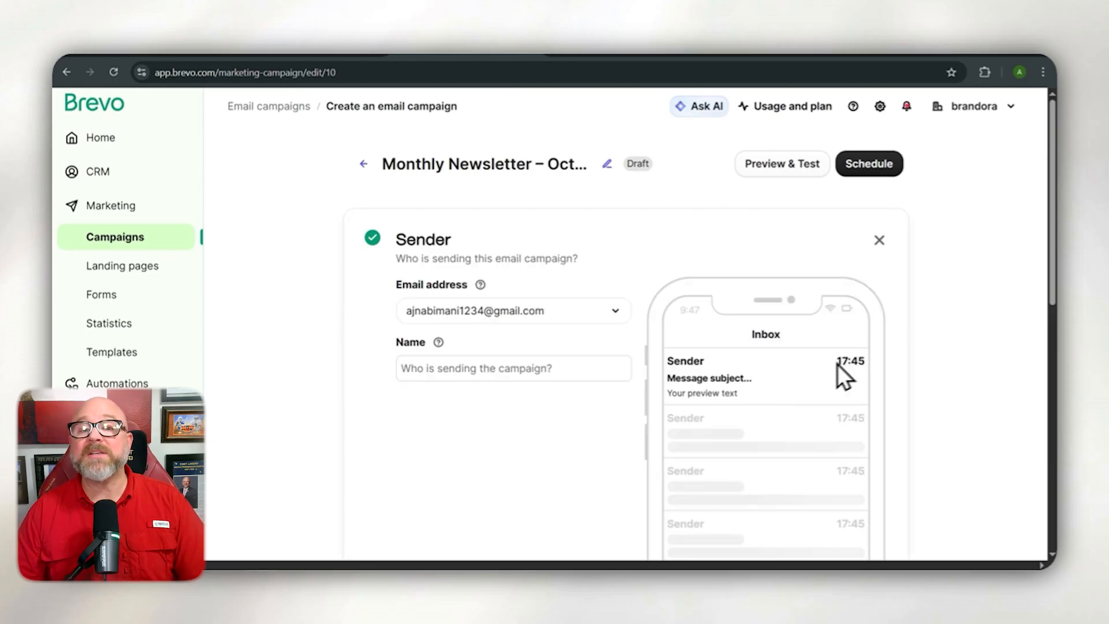
pyautogui.scroll(-1, 368, 442)
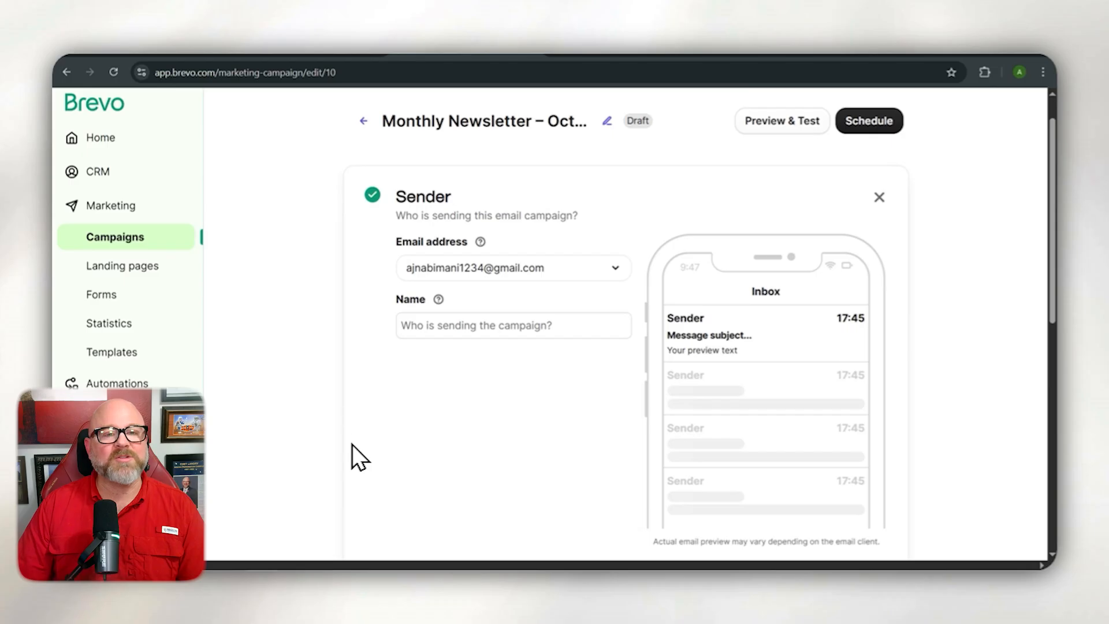
pyautogui.scroll(-3, 352, 445)
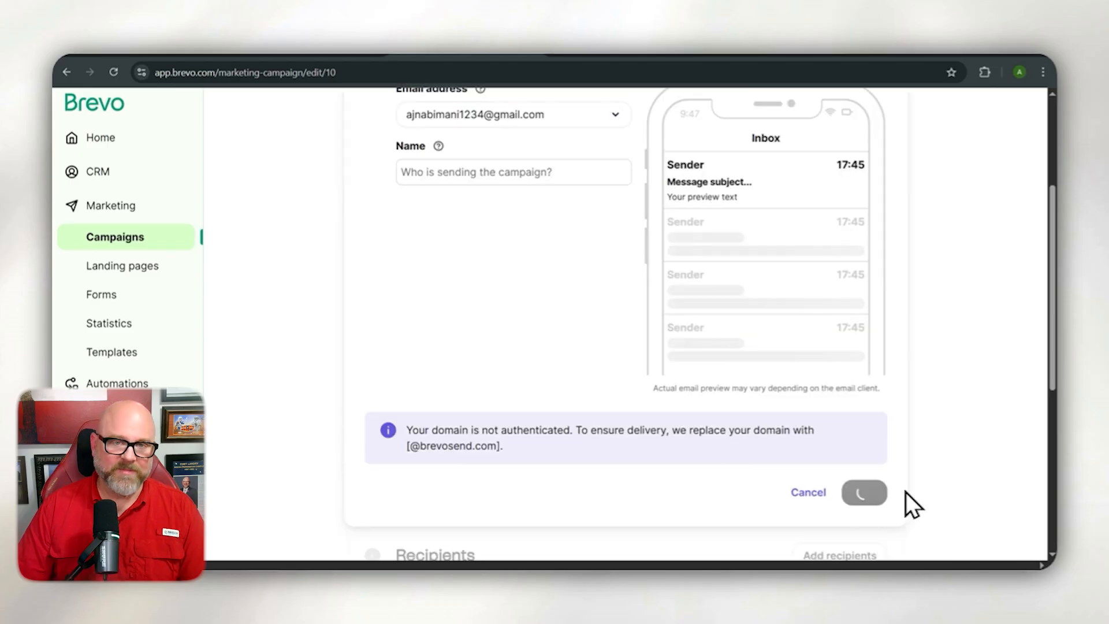
# - Add both lists of the marketing_automation folder, identified_contacts and offer, as the campaign's recipients and save
pyautogui.scroll(-1, 951, 430)
pyautogui.click(838, 244)
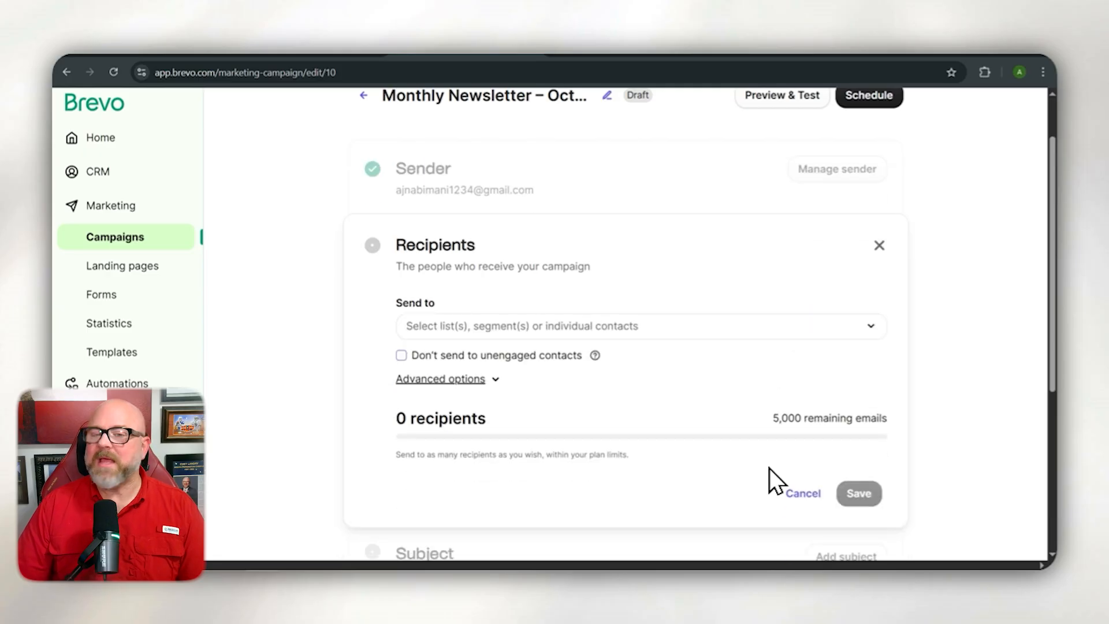
pyautogui.click(524, 331)
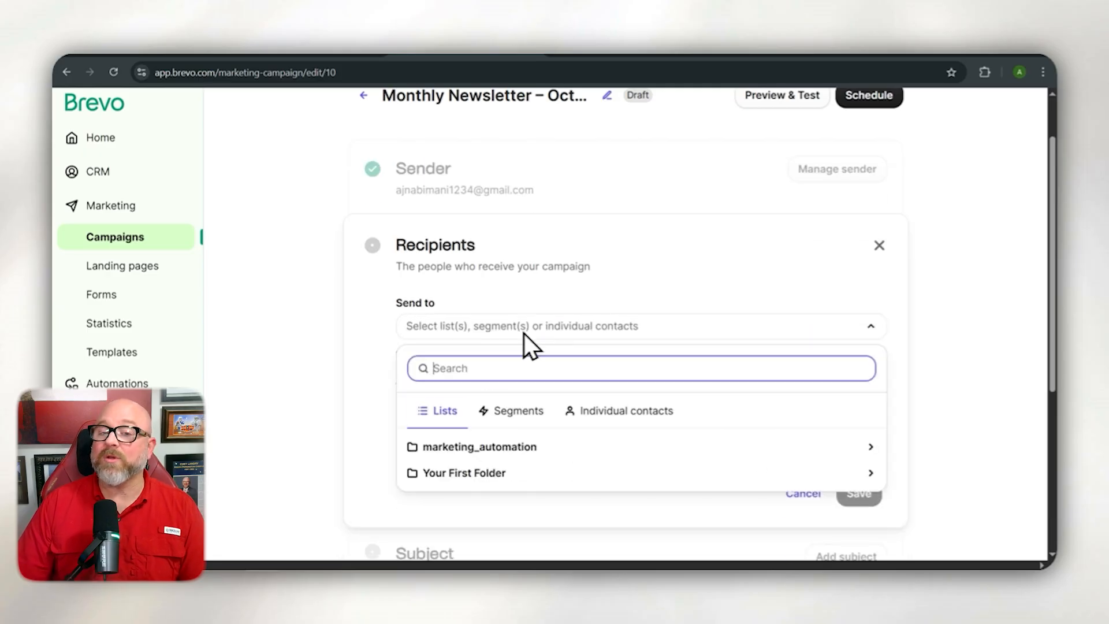
pyautogui.click(412, 457)
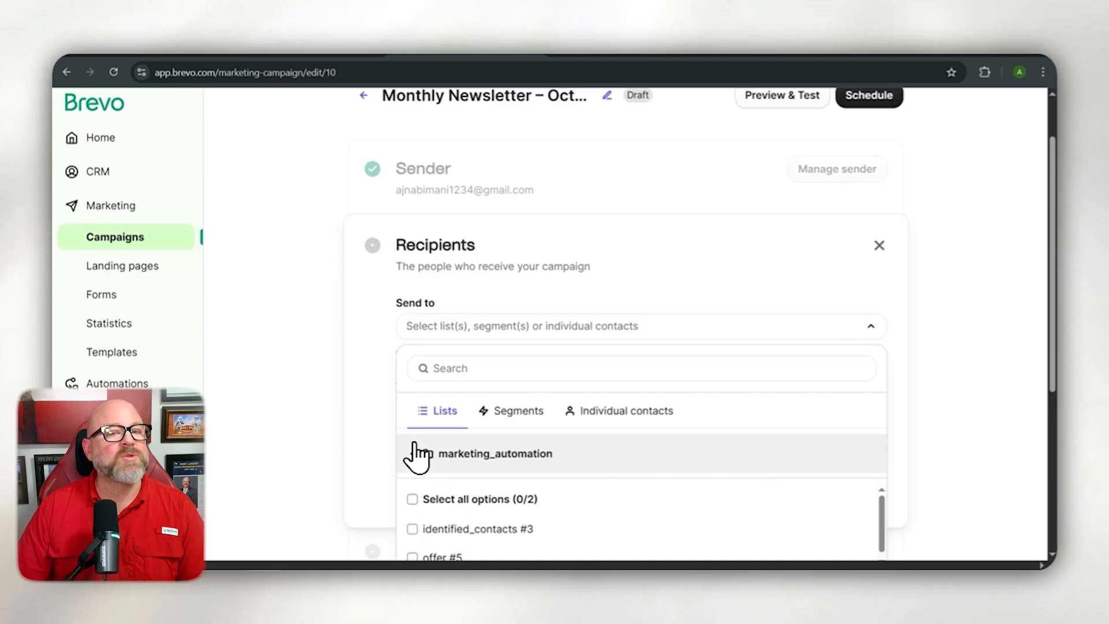
pyautogui.scroll(-1, 416, 455)
pyautogui.click(413, 442)
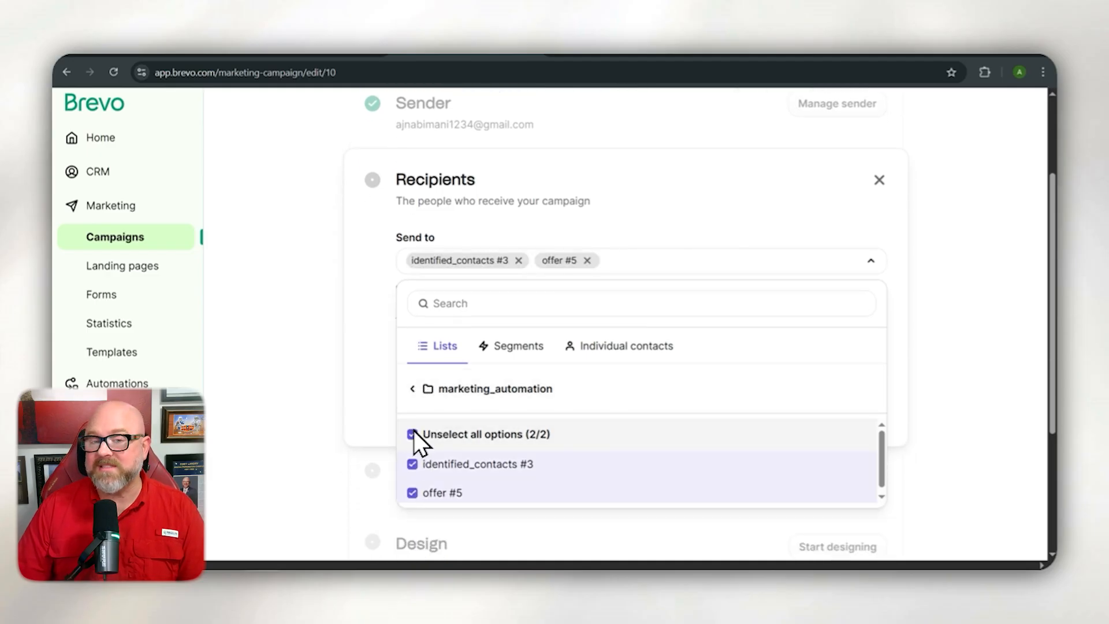
pyautogui.click(370, 381)
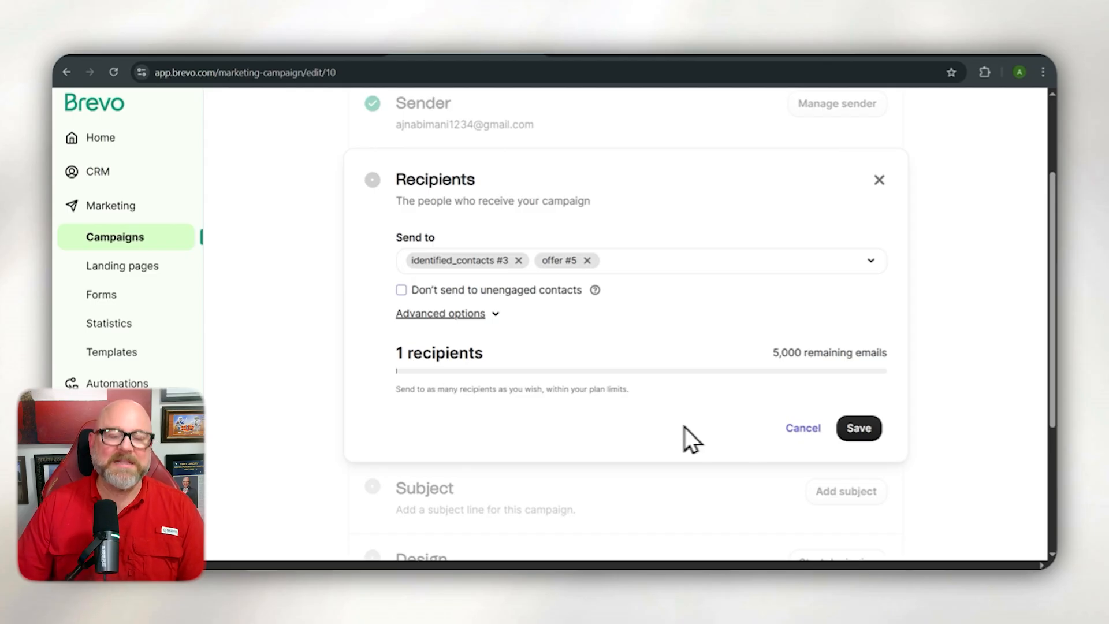
pyautogui.click(859, 428)
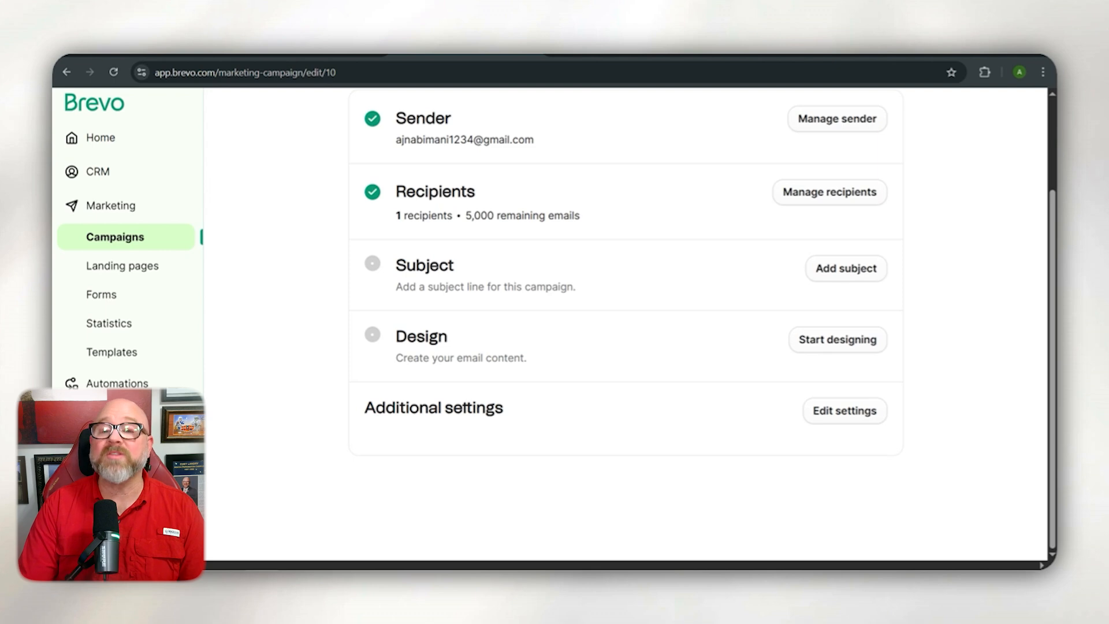
# - Save the subject line "Stay Inspired with This Month's Updates!" with the preview text "Check out our latest stories and product news"
pyautogui.click(810, 278)
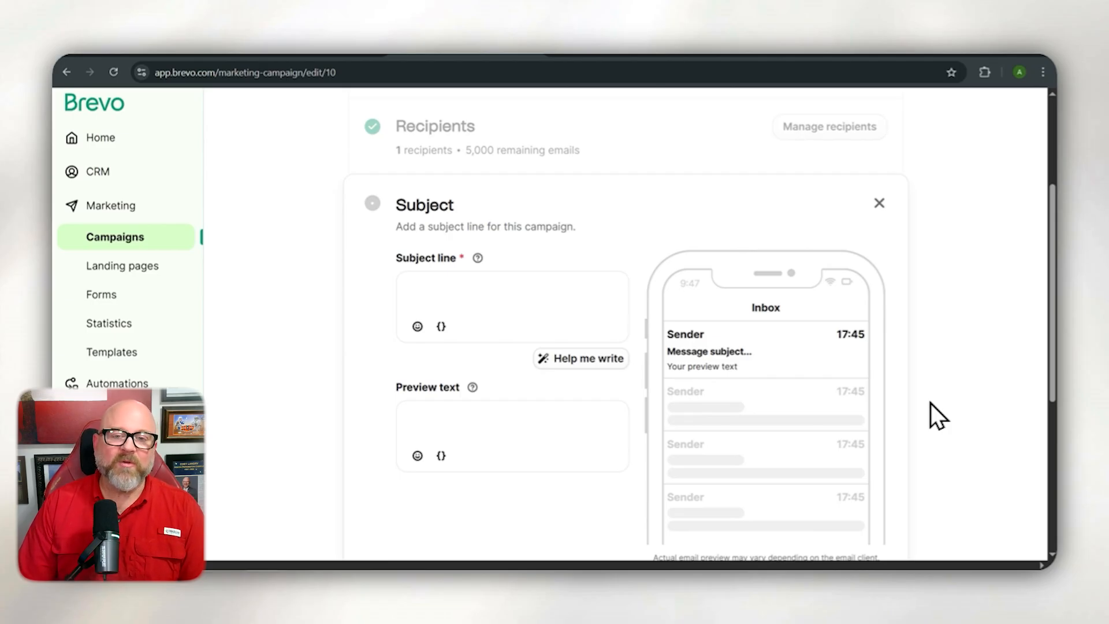
pyautogui.click(542, 304)
pyautogui.write('Stay Inspired with This Month’s Updates!')
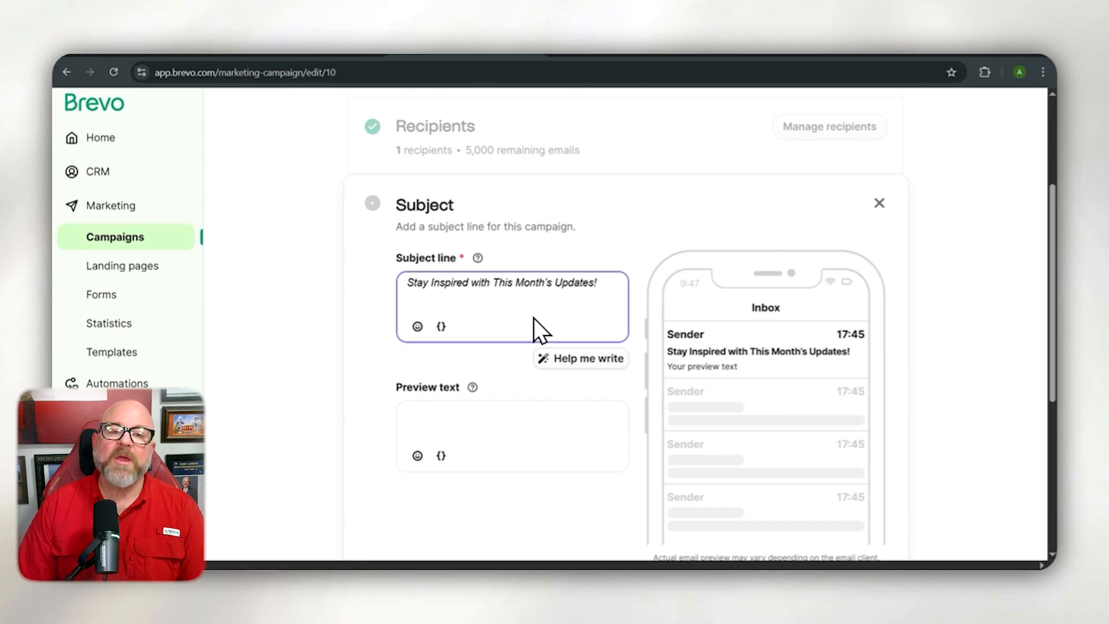
pyautogui.click(478, 448)
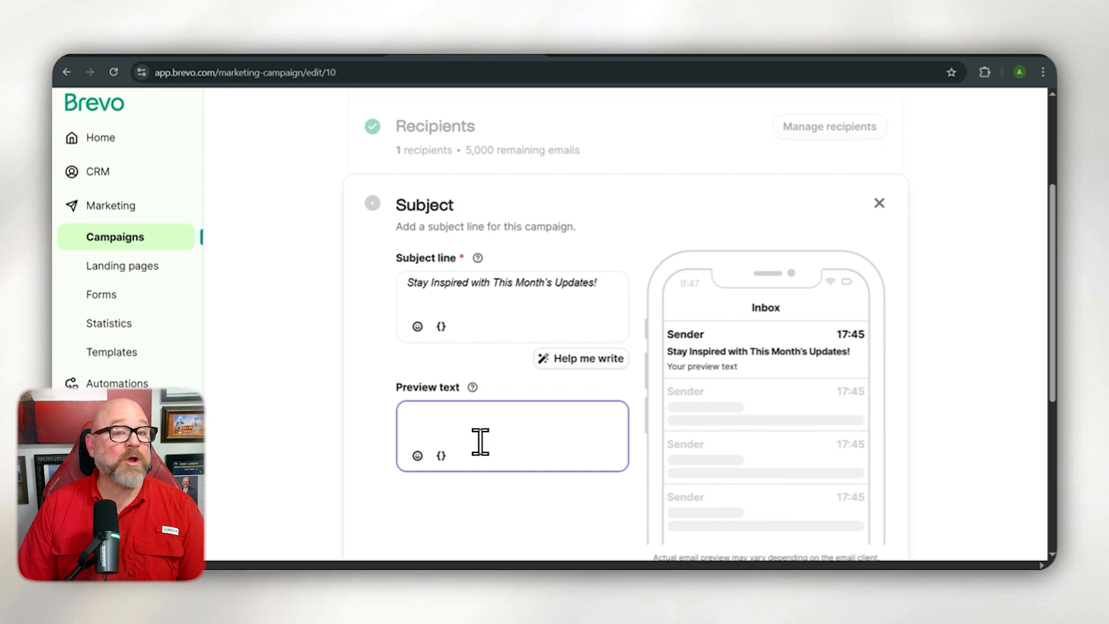
pyautogui.write('Check out our latest stories and product news')
pyautogui.scroll(-4, 479, 441)
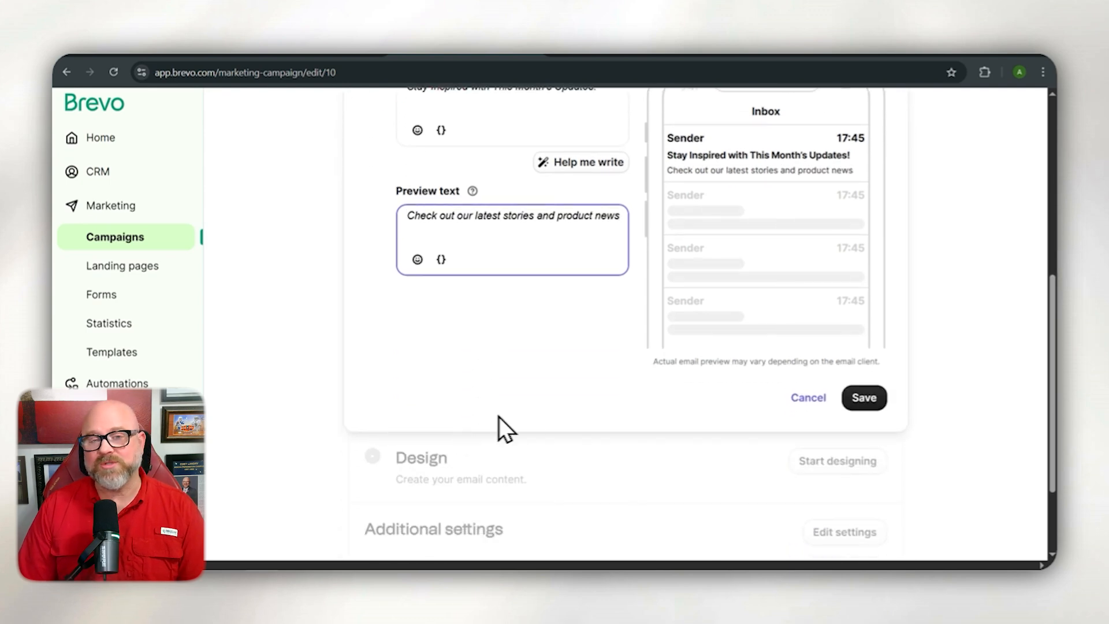
pyautogui.click(848, 406)
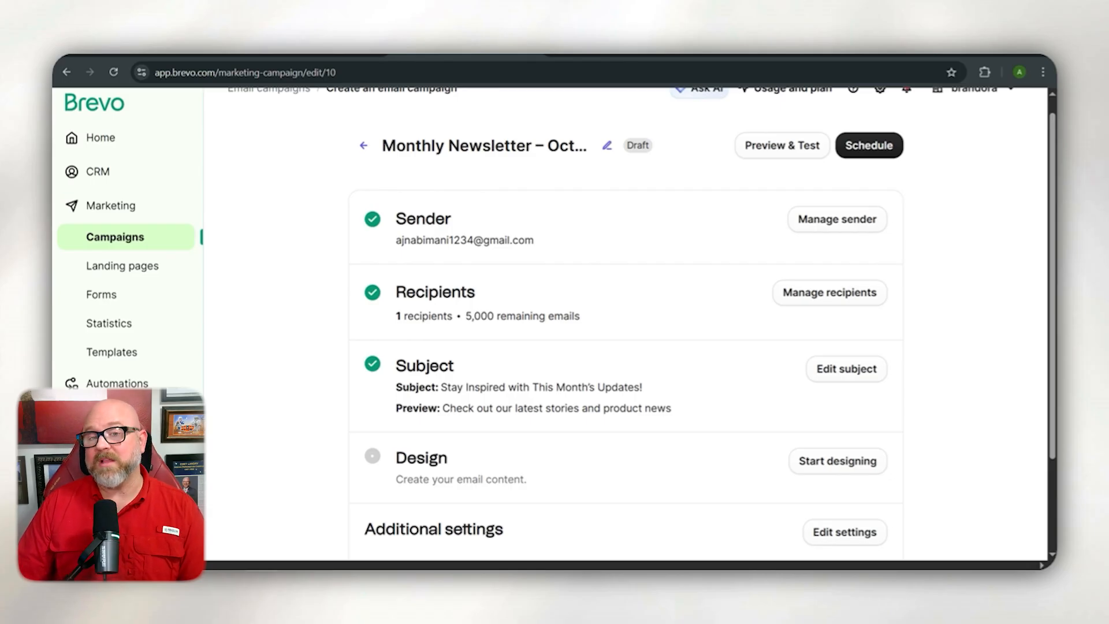
# - Start the email design from the ready-to-use Monthly newsletter template
pyautogui.scroll(-2, 851, 339)
pyautogui.click(851, 340)
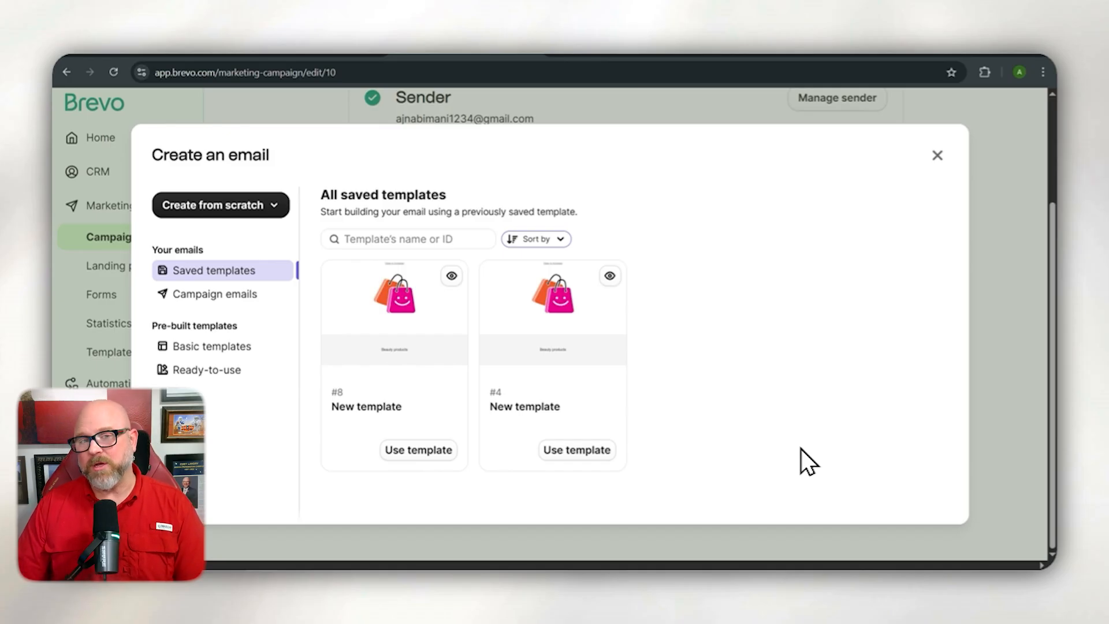
pyautogui.click(185, 373)
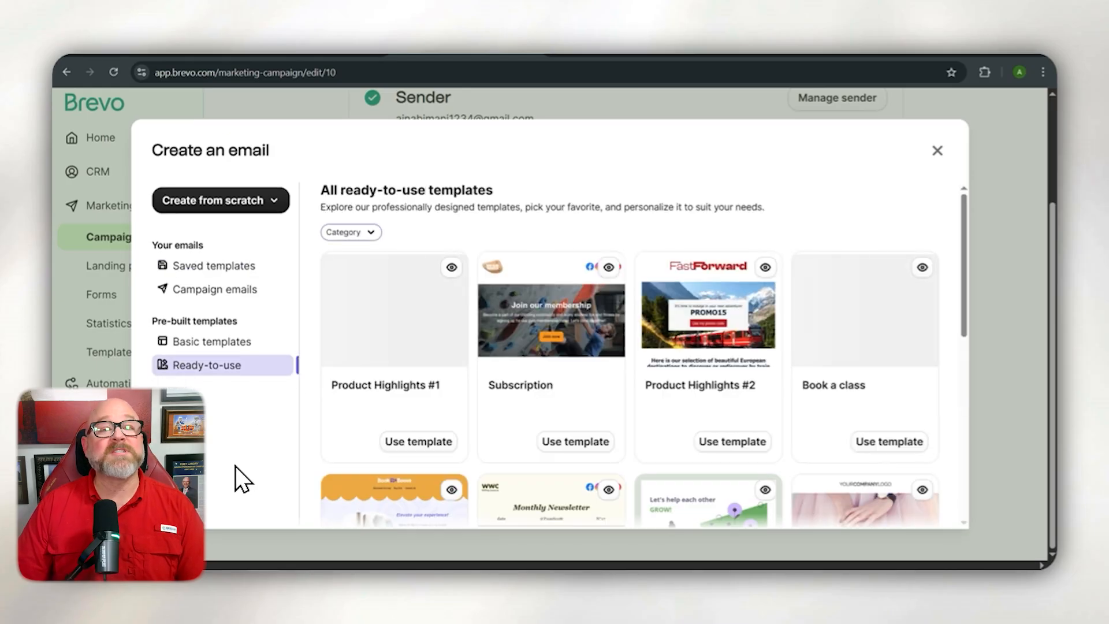
pyautogui.scroll(-2, 348, 339)
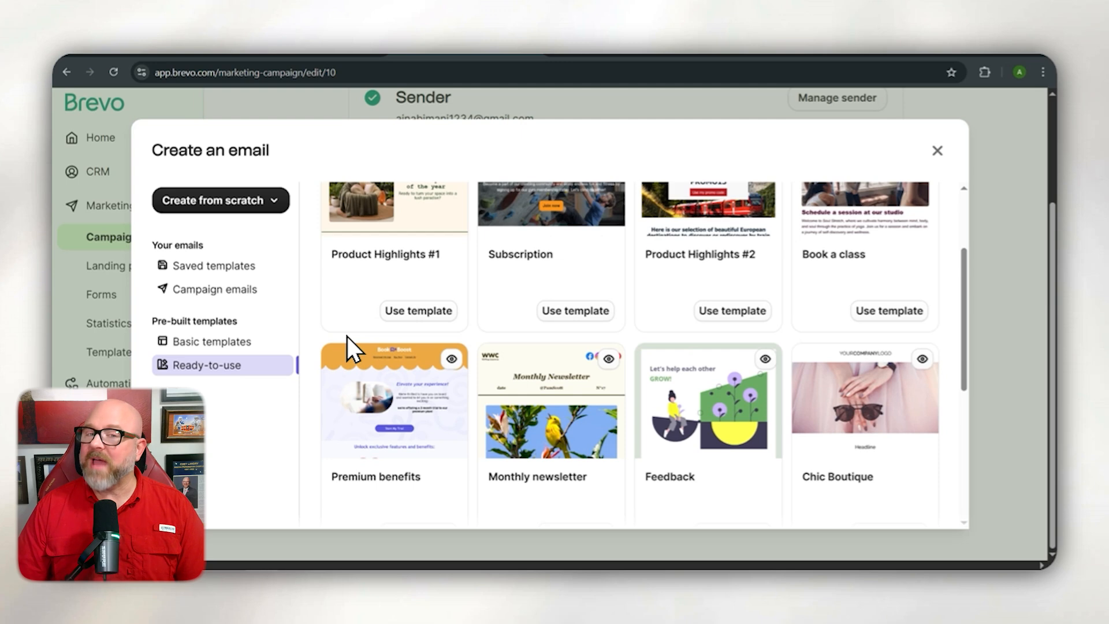
pyautogui.scroll(-2, 347, 338)
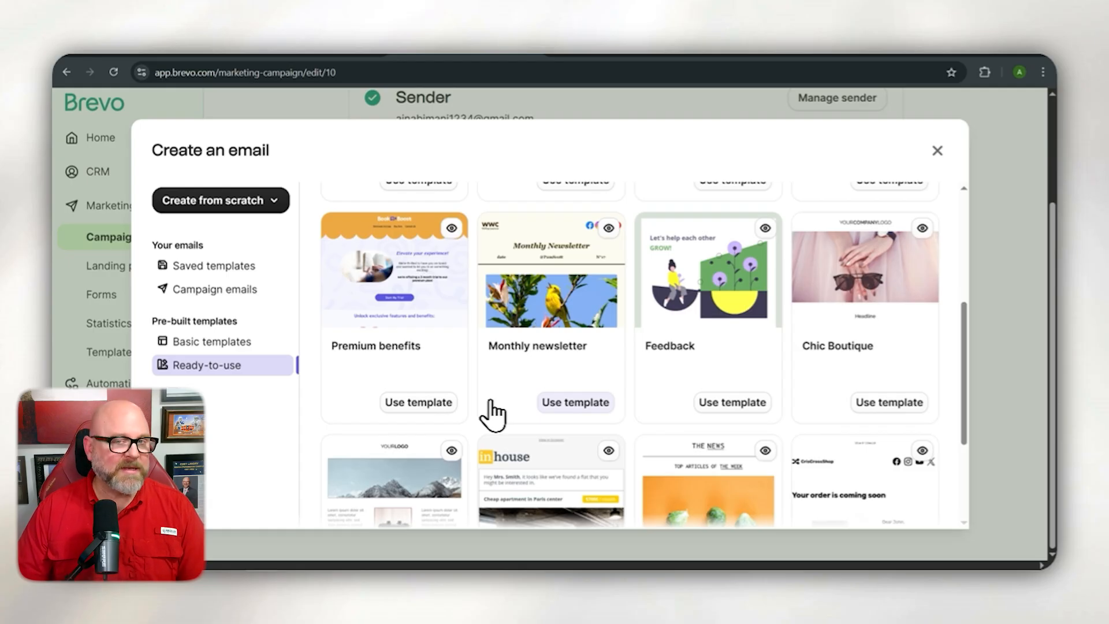
pyautogui.click(546, 404)
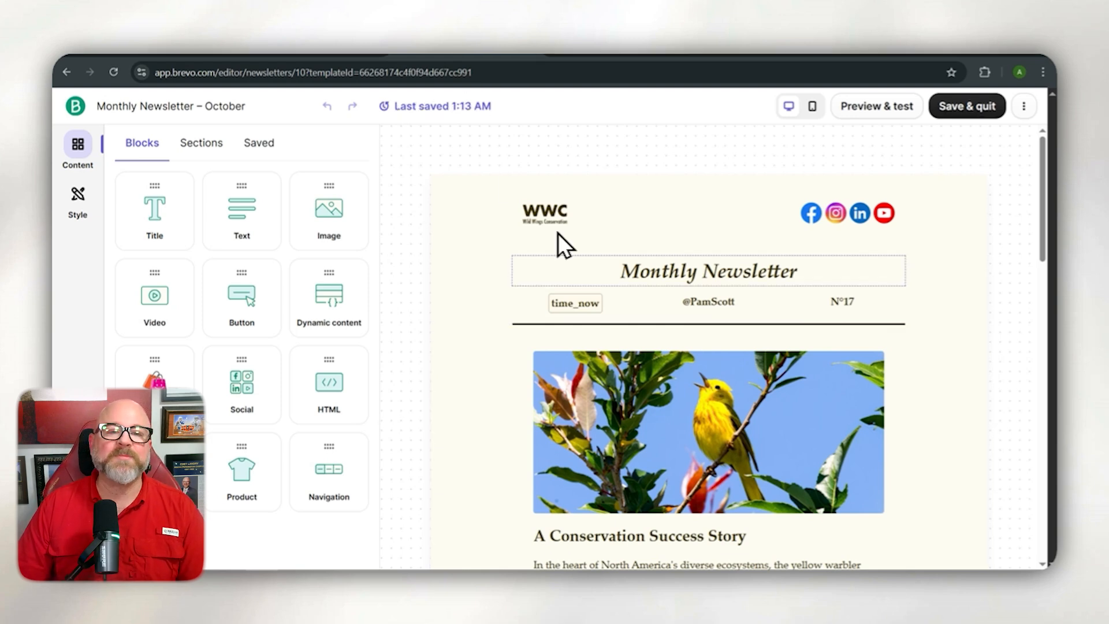
# - Examine the block settings of the Monthly Newsletter heading and the yellow bird image, including the image's replace option
pyautogui.click(656, 262)
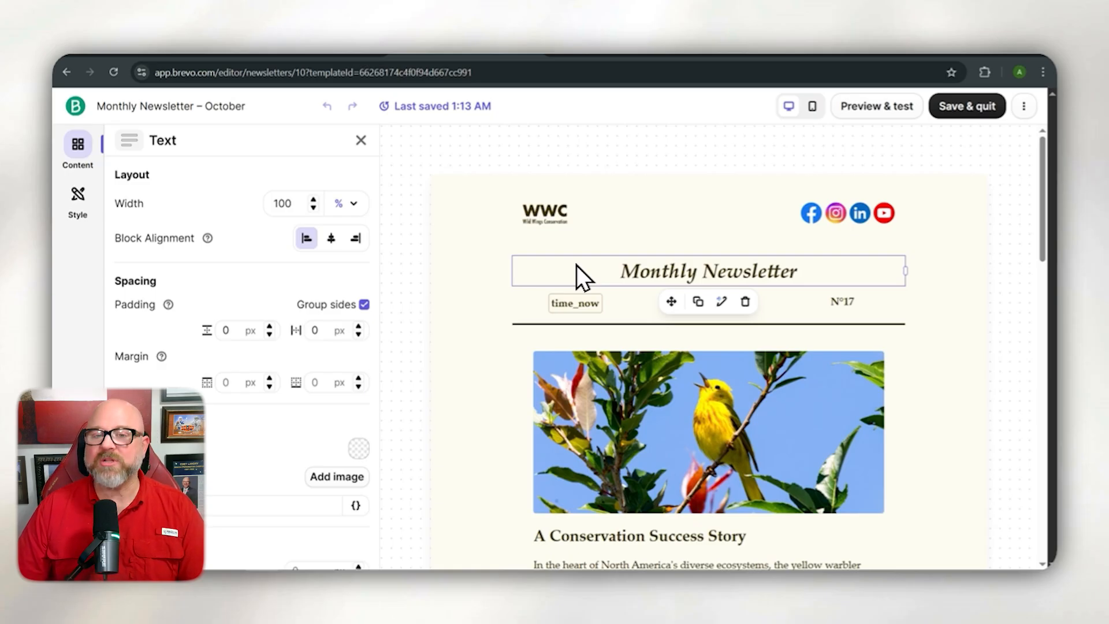
pyautogui.scroll(-3, 653, 425)
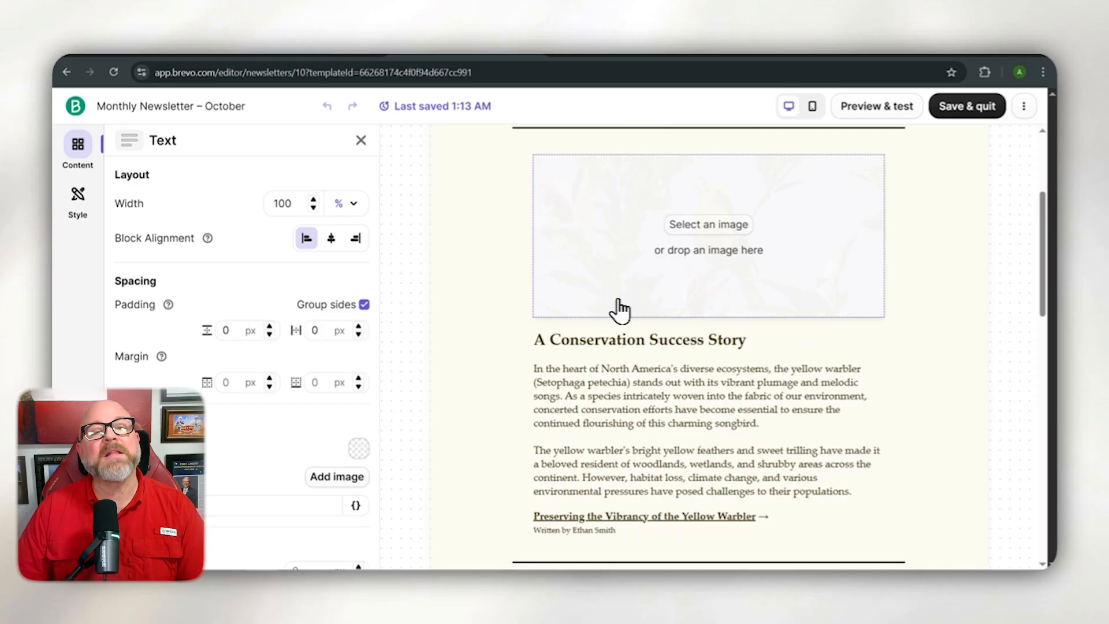
pyautogui.click(710, 294)
pyautogui.moveTo(218, 309)
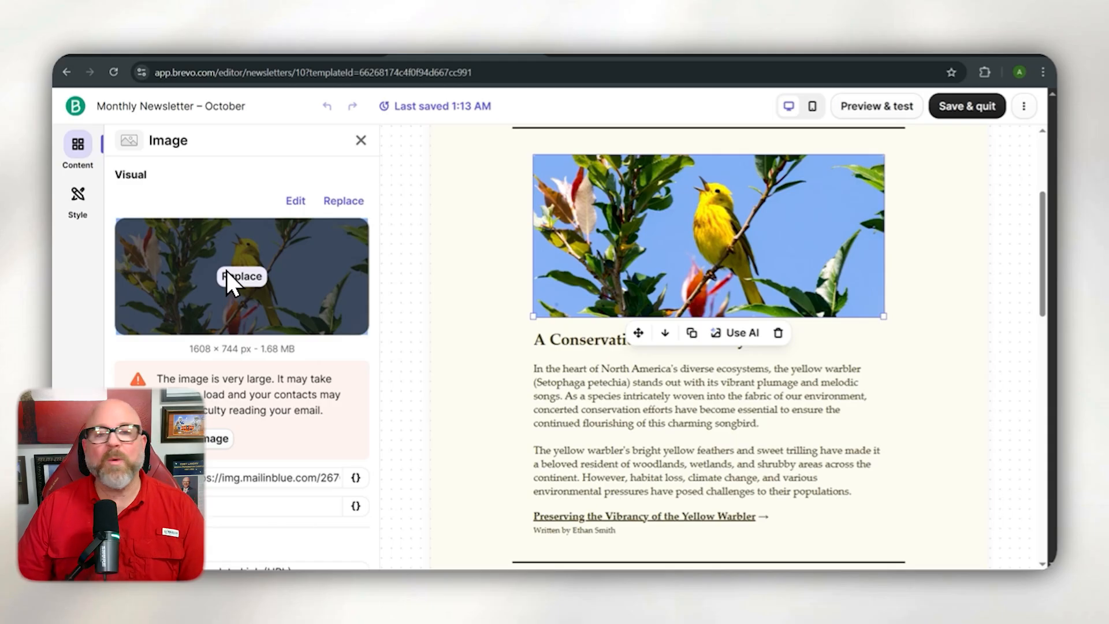
# - Add a button block below the A Conservation Success Story article and label it "Read More"
pyautogui.moveTo(241, 298); pyautogui.dragTo(690, 383)
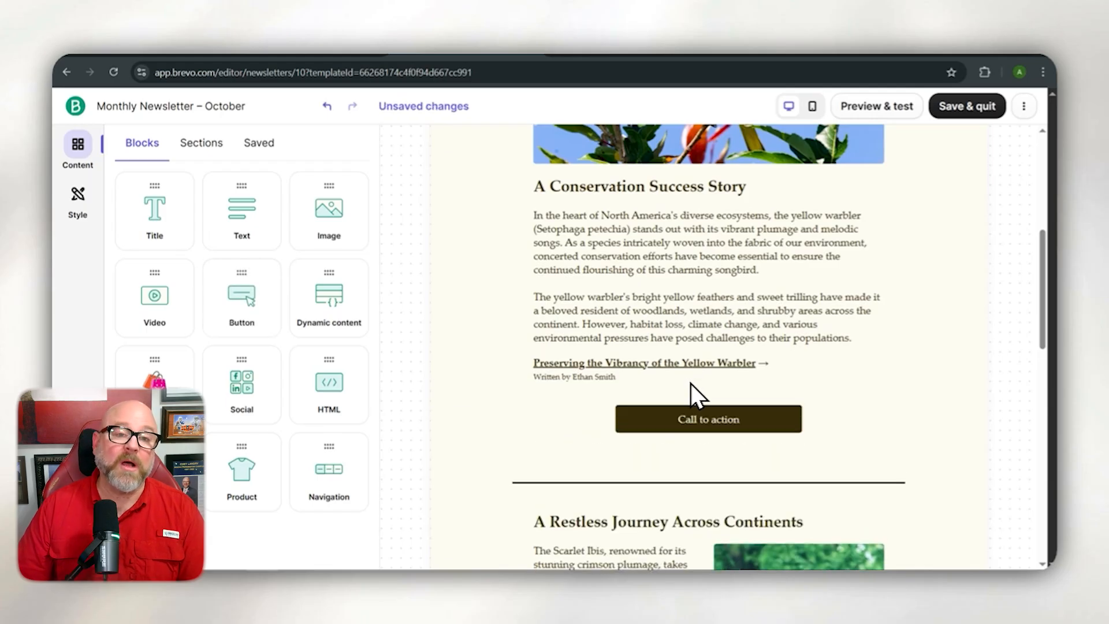
pyautogui.click(786, 427)
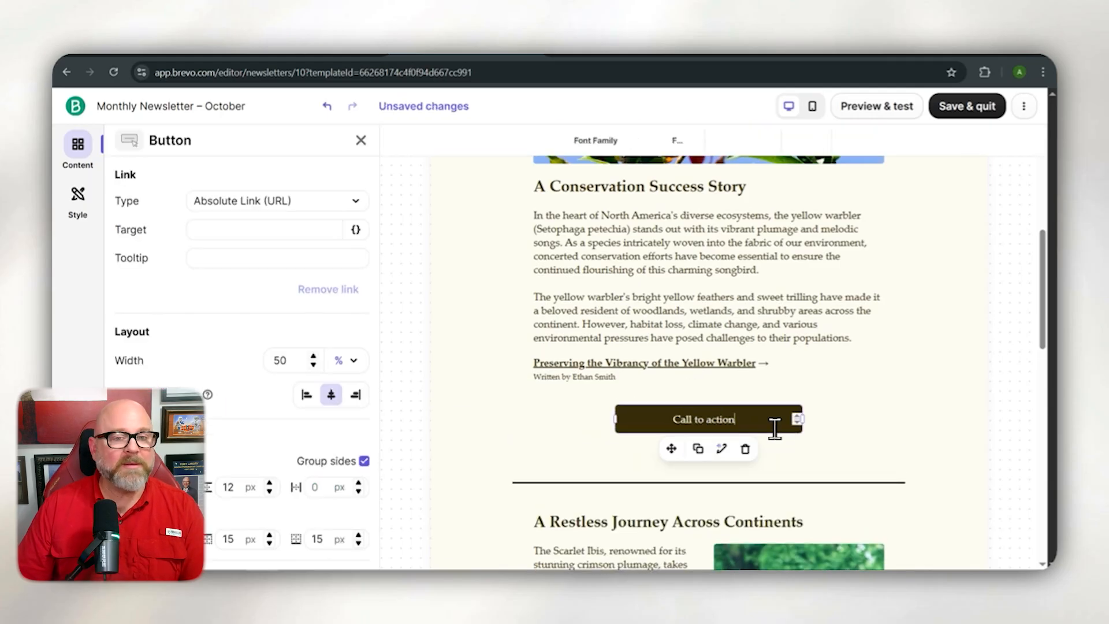
pyautogui.click(554, 415)
pyautogui.tripleClick(670, 421)
pyautogui.write('Read More')
pyautogui.click(508, 421)
# - Review the rest of the newsletter and the footer's social link settings, and save and quit the email design
pyautogui.scroll(-10, 557, 404)
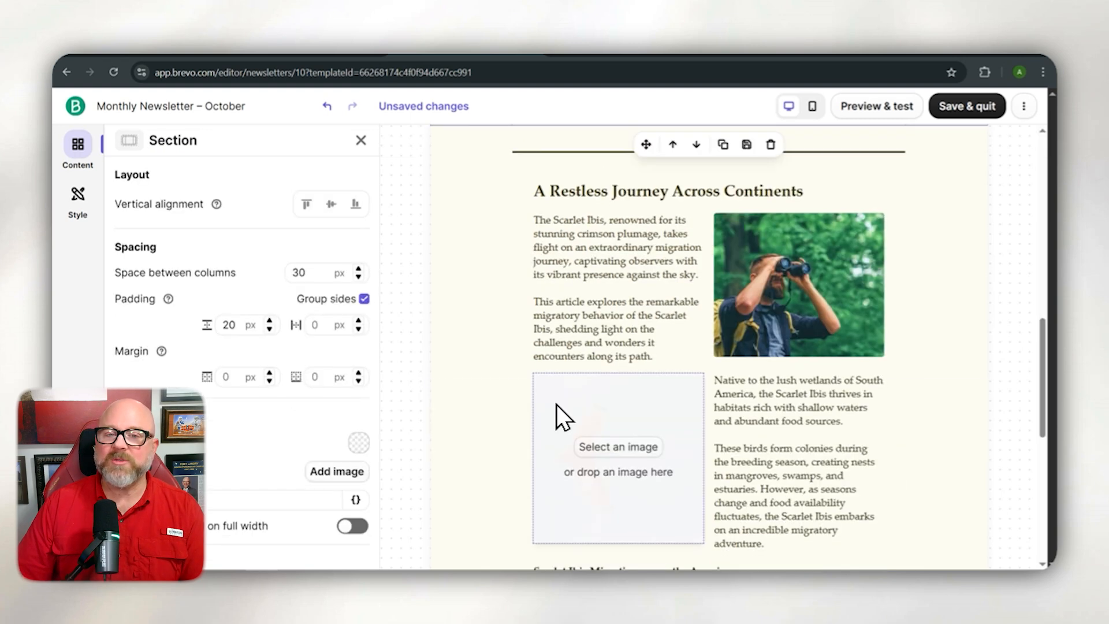
pyautogui.scroll(-2, 557, 404)
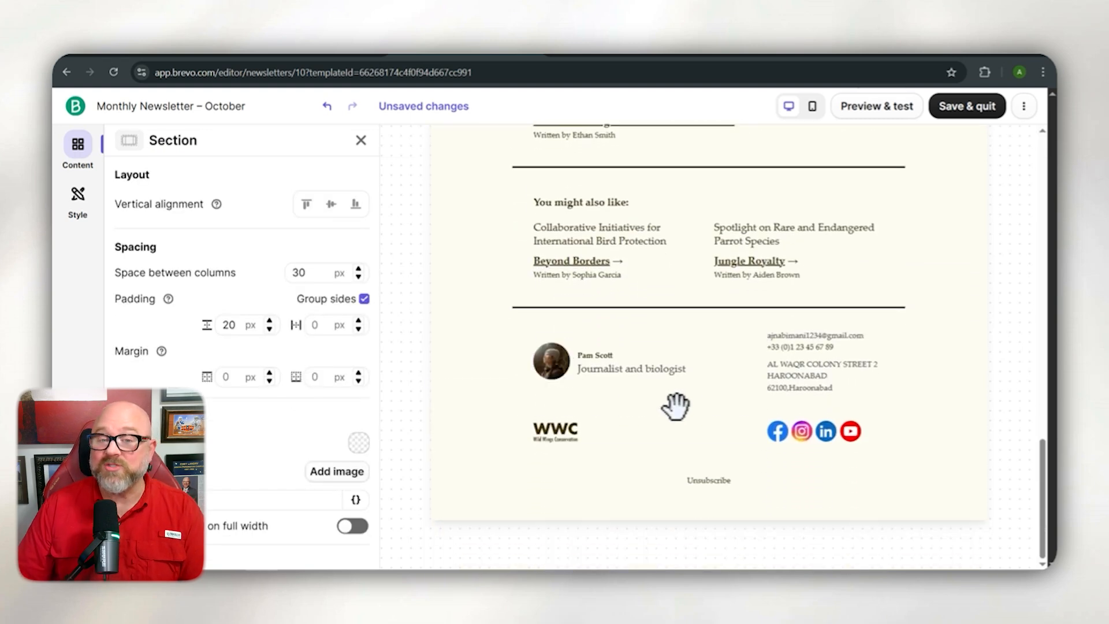
pyautogui.click(812, 428)
pyautogui.scroll(-2, 254, 450)
pyautogui.scroll(2, 271, 479)
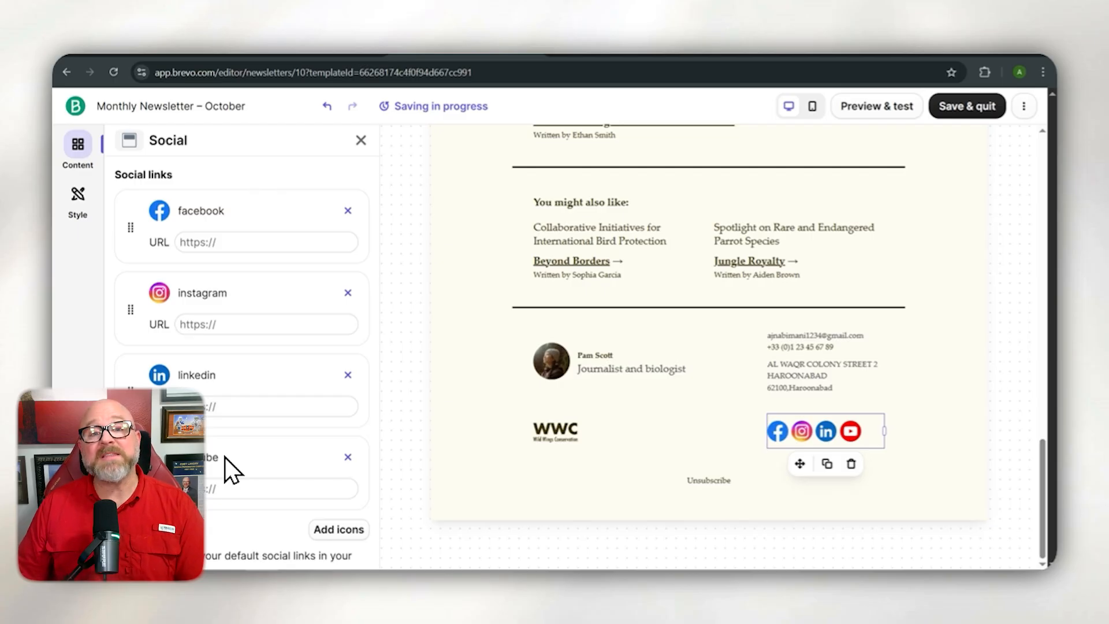
pyautogui.click(966, 109)
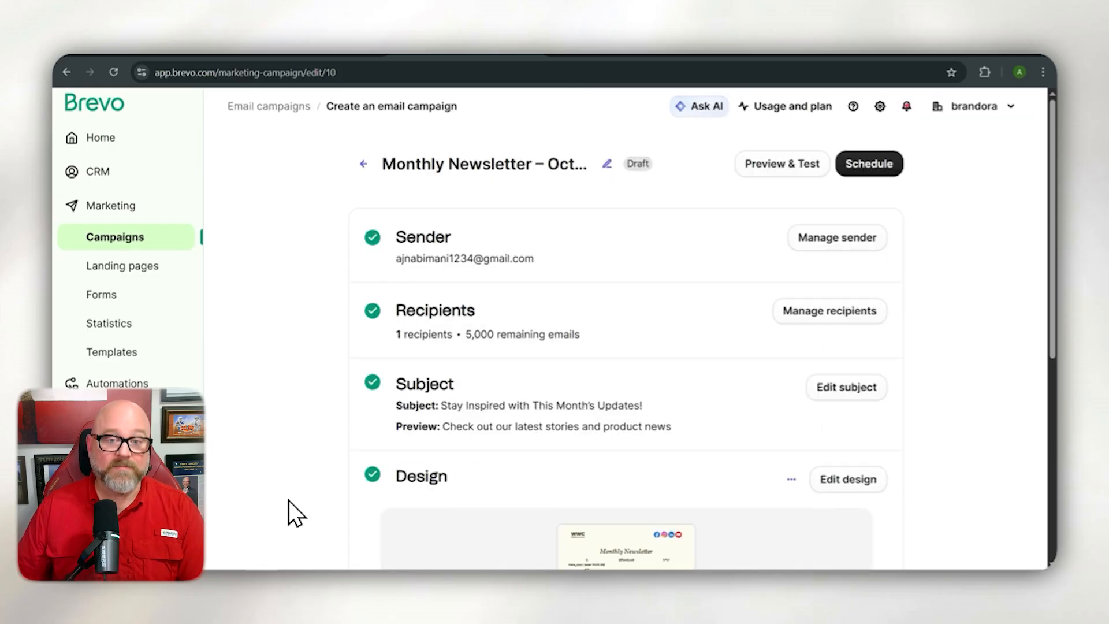
# - Enable a different Reply-to address in the campaign's additional settings, fill in the reply-to e-mail and save
pyautogui.scroll(-5, 294, 512)
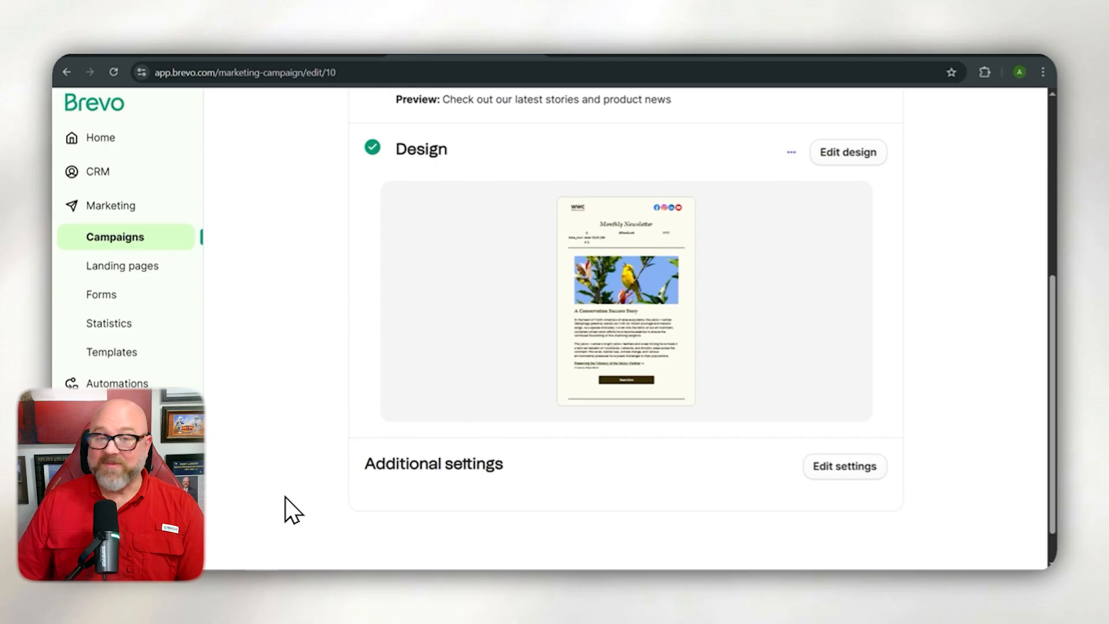
pyautogui.click(844, 465)
pyautogui.scroll(-5, 409, 479)
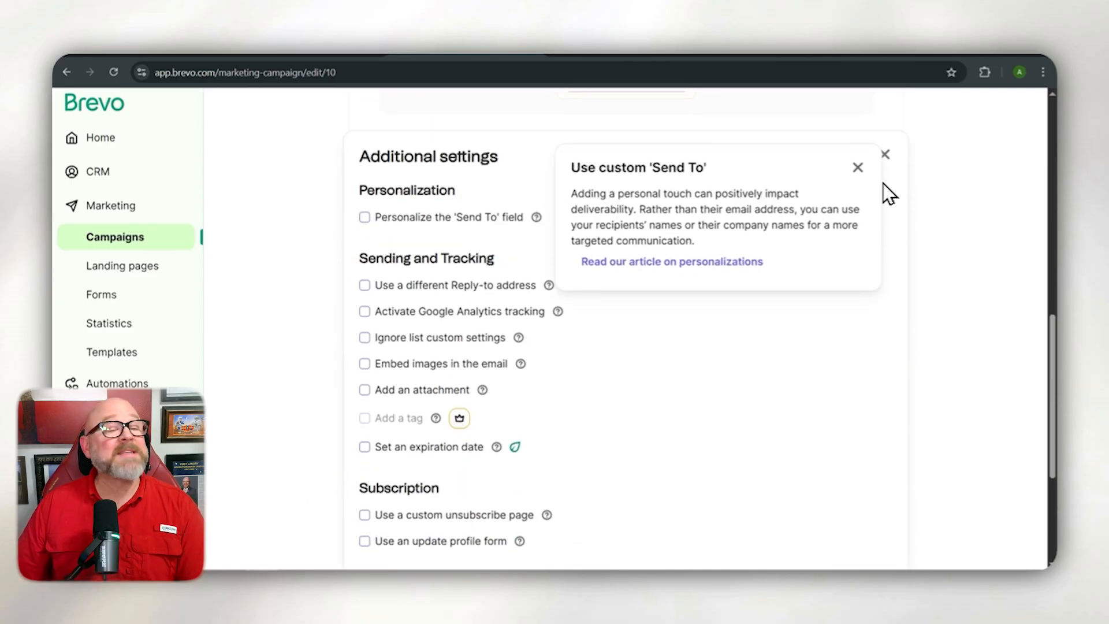
pyautogui.click(858, 167)
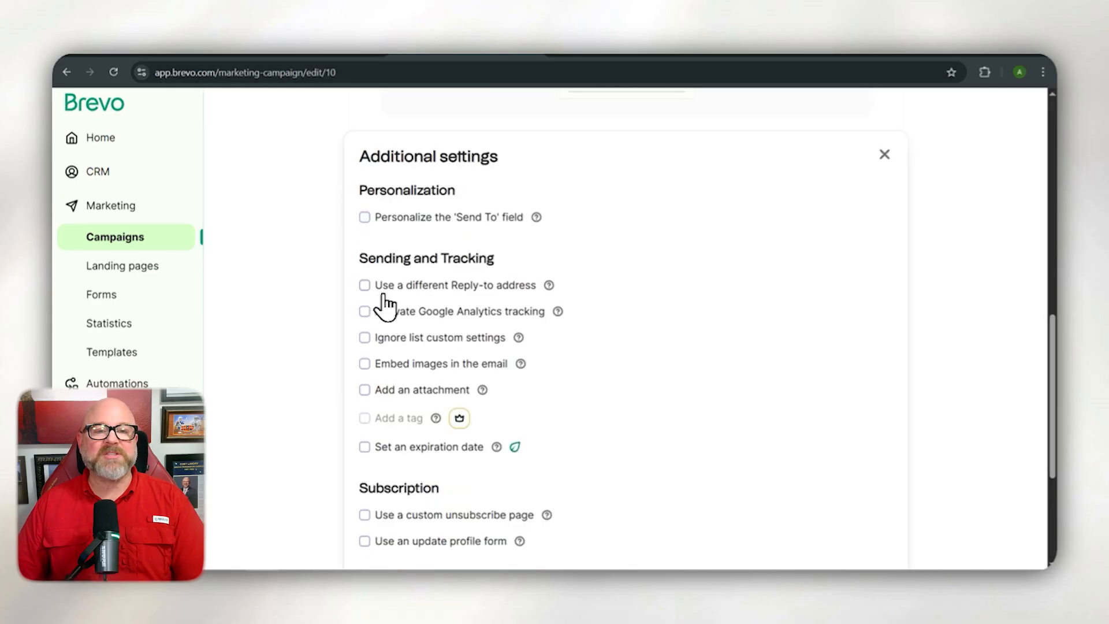
pyautogui.click(462, 285)
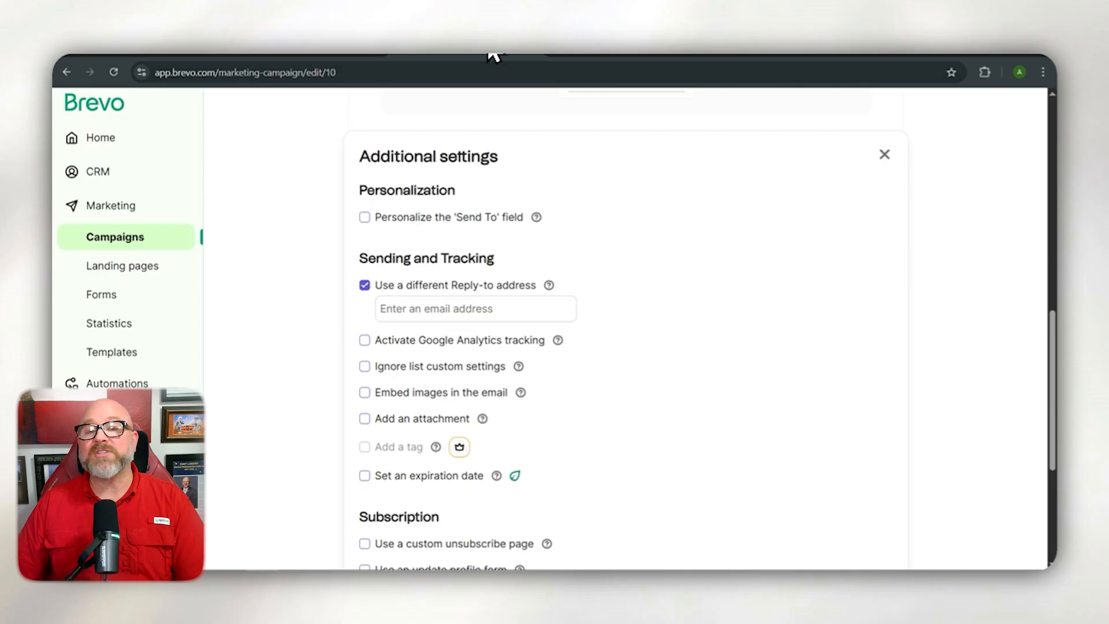
pyautogui.click(456, 312)
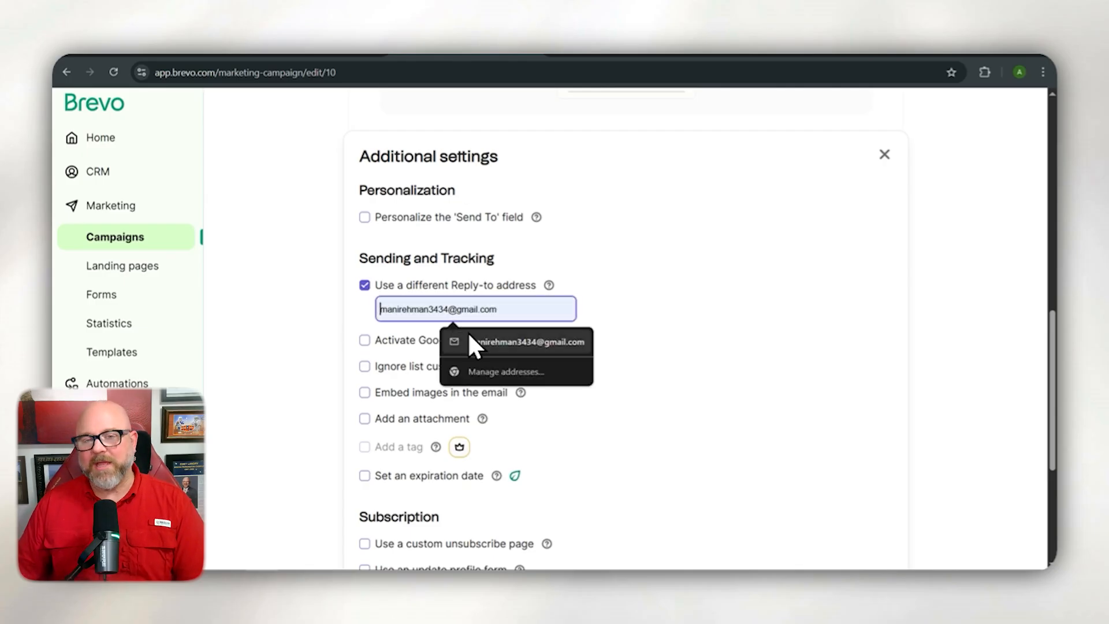
pyautogui.click(469, 335)
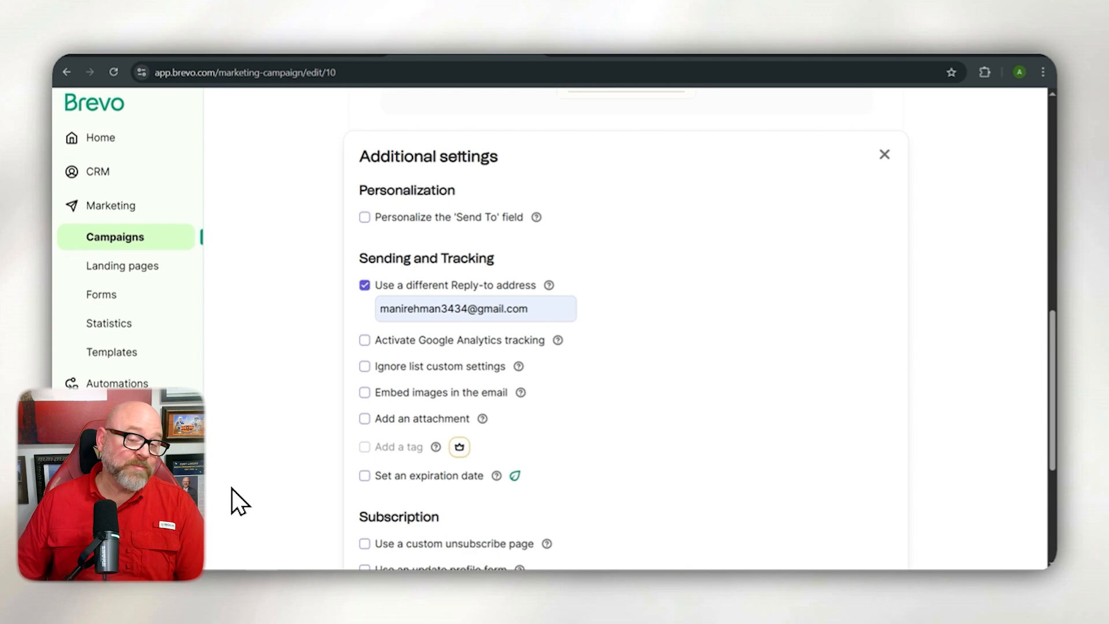
pyautogui.scroll(-2, 236, 500)
pyautogui.moveTo(518, 235)
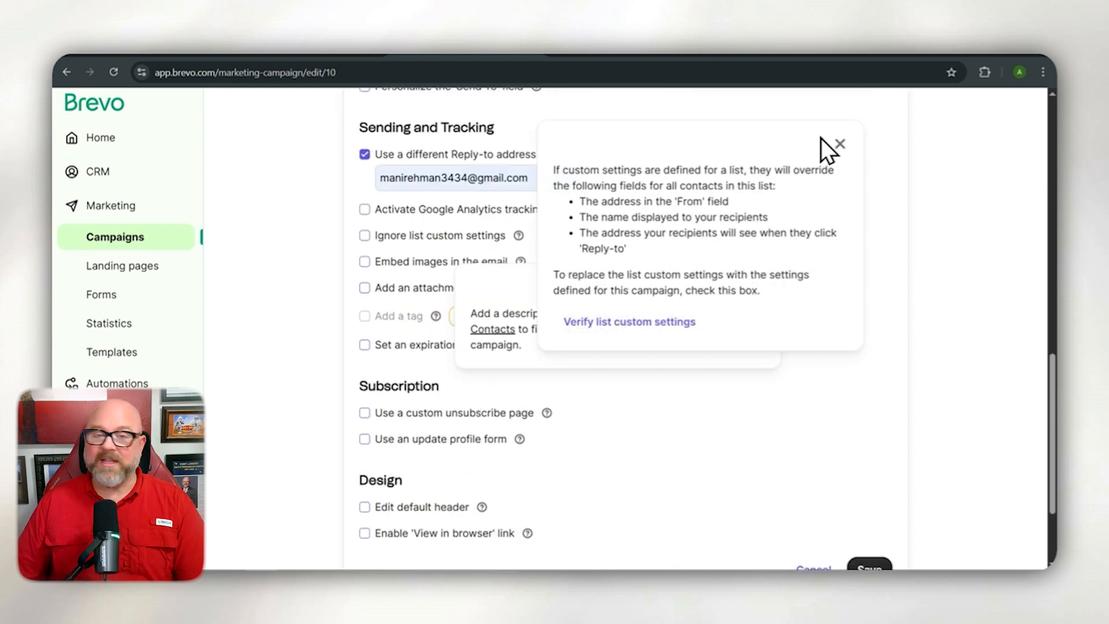
pyautogui.click(840, 144)
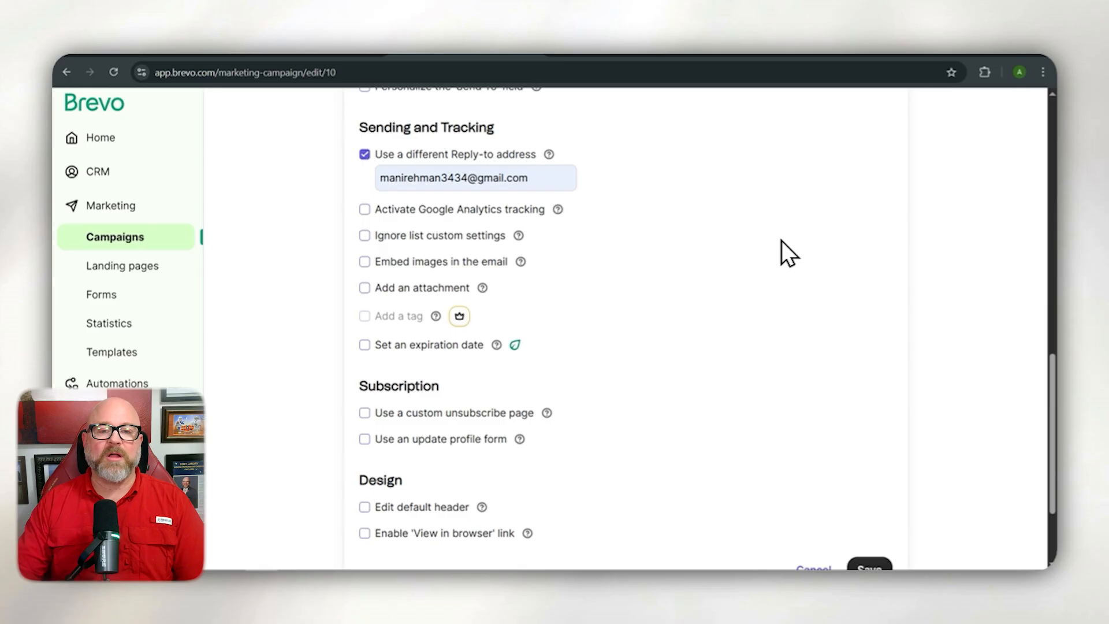
pyautogui.scroll(-1, 751, 286)
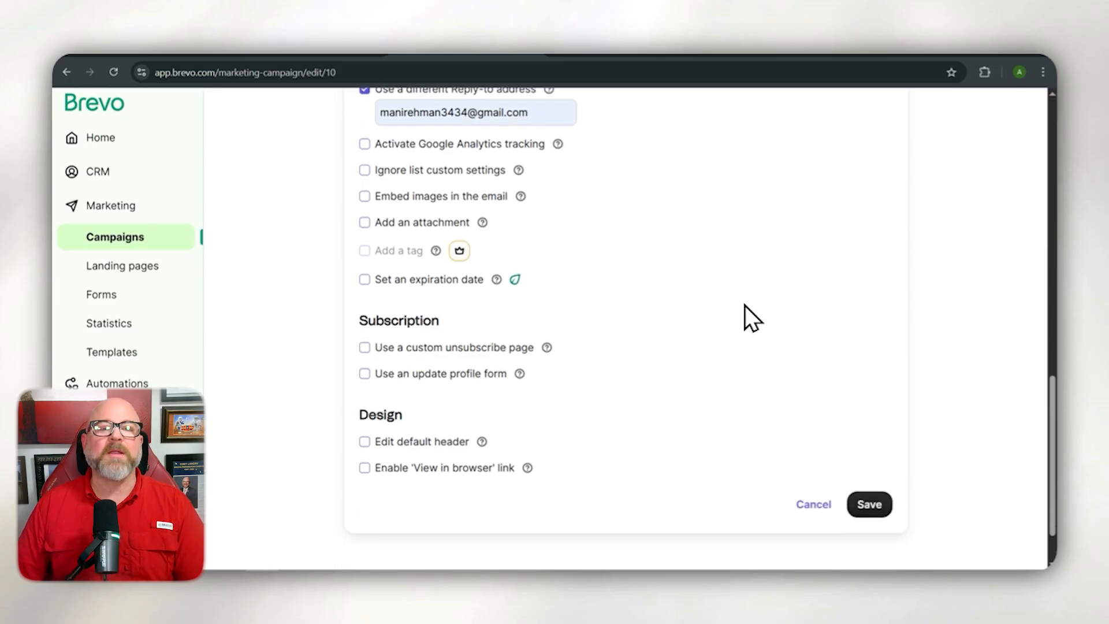
pyautogui.click(885, 506)
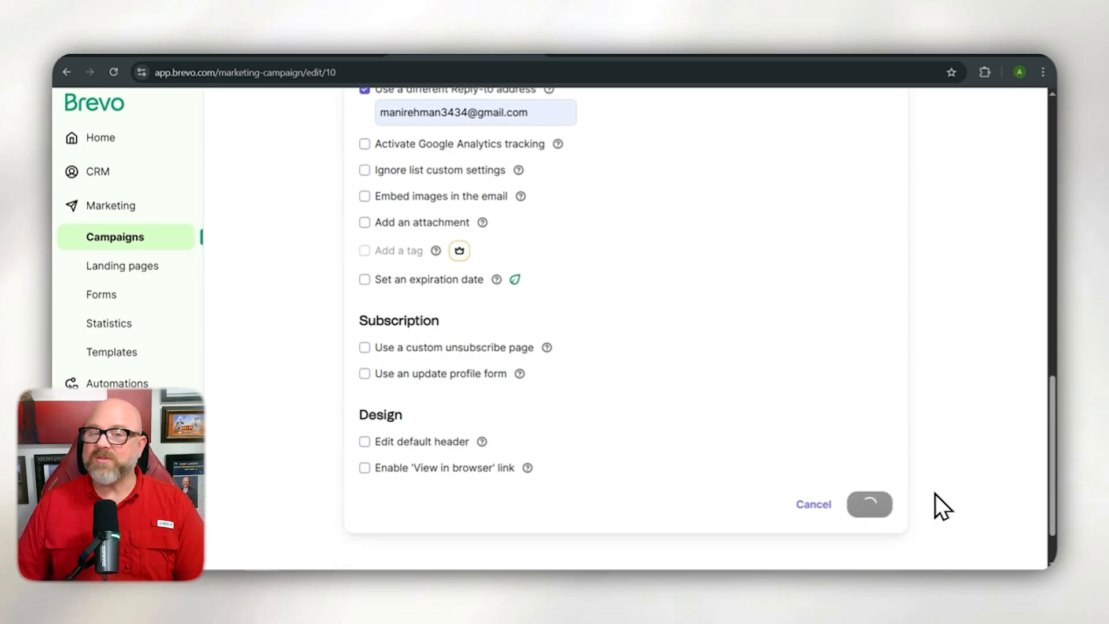
# - Preview the finished newsletter through its article sections and close the preview
pyautogui.scroll(8, 937, 492)
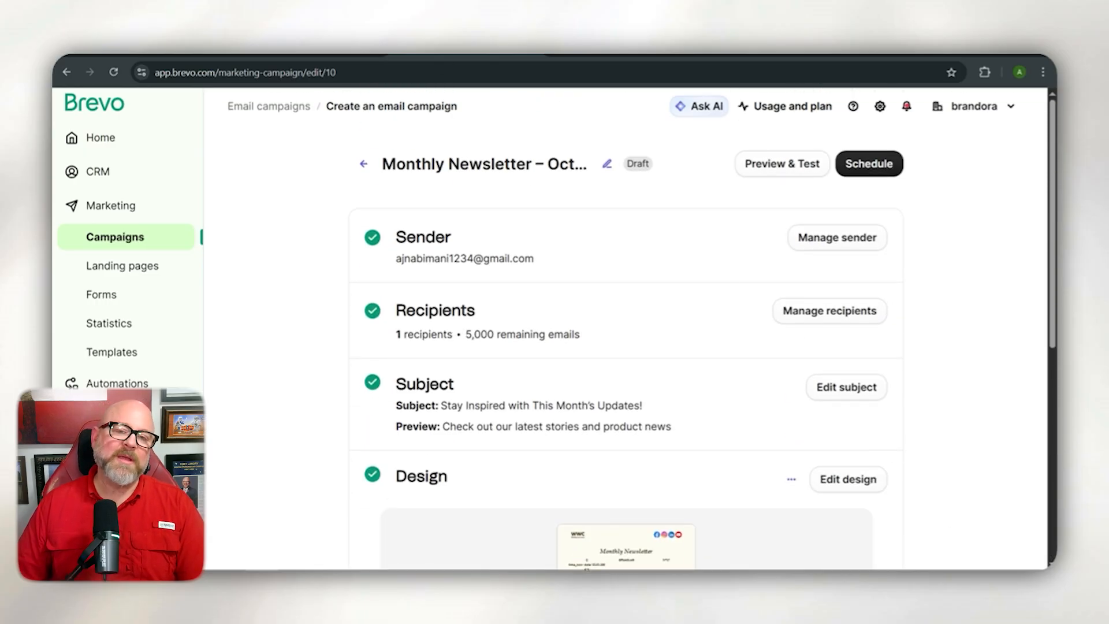
pyautogui.click(778, 175)
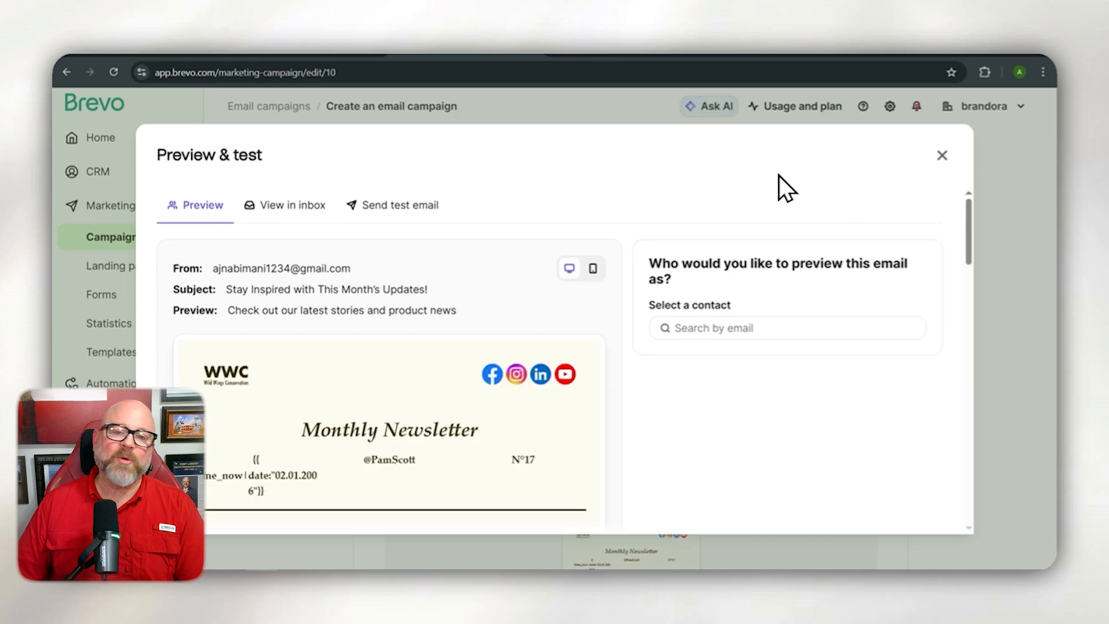
pyautogui.scroll(-15, 562, 455)
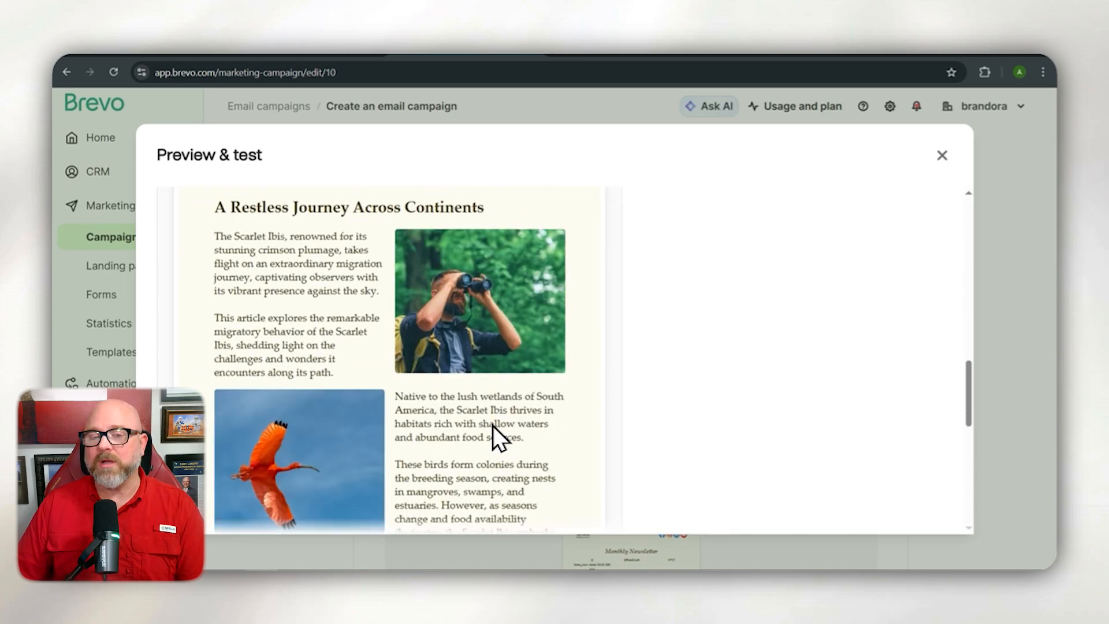
pyautogui.click(942, 156)
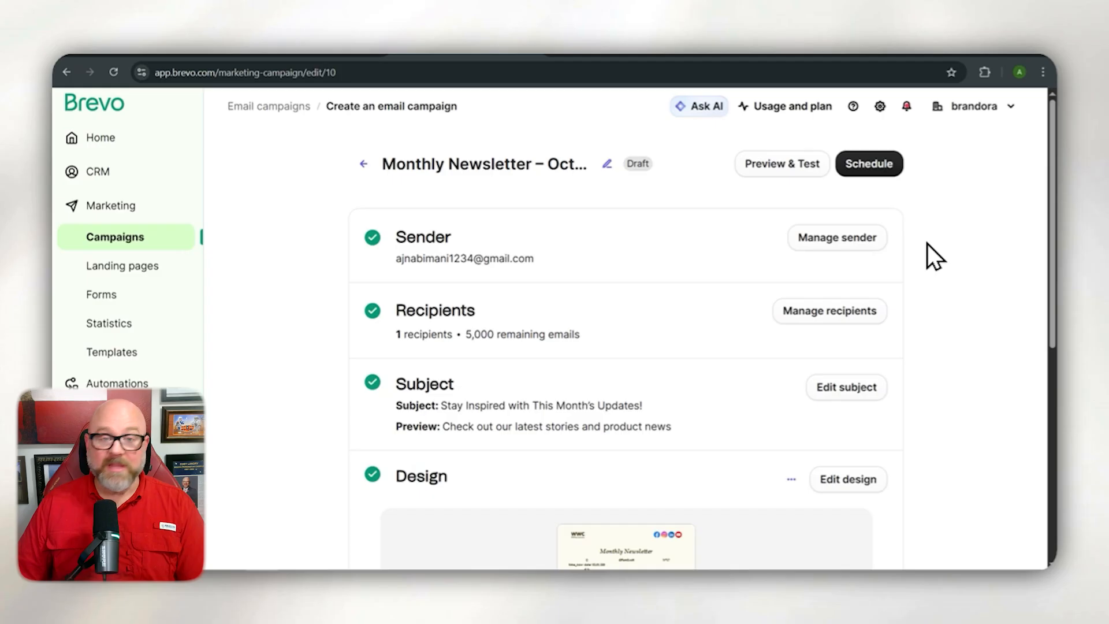
# - Schedule the campaign with the Send at best time option for 11/01/2026 and dismiss the notification
pyautogui.click(867, 166)
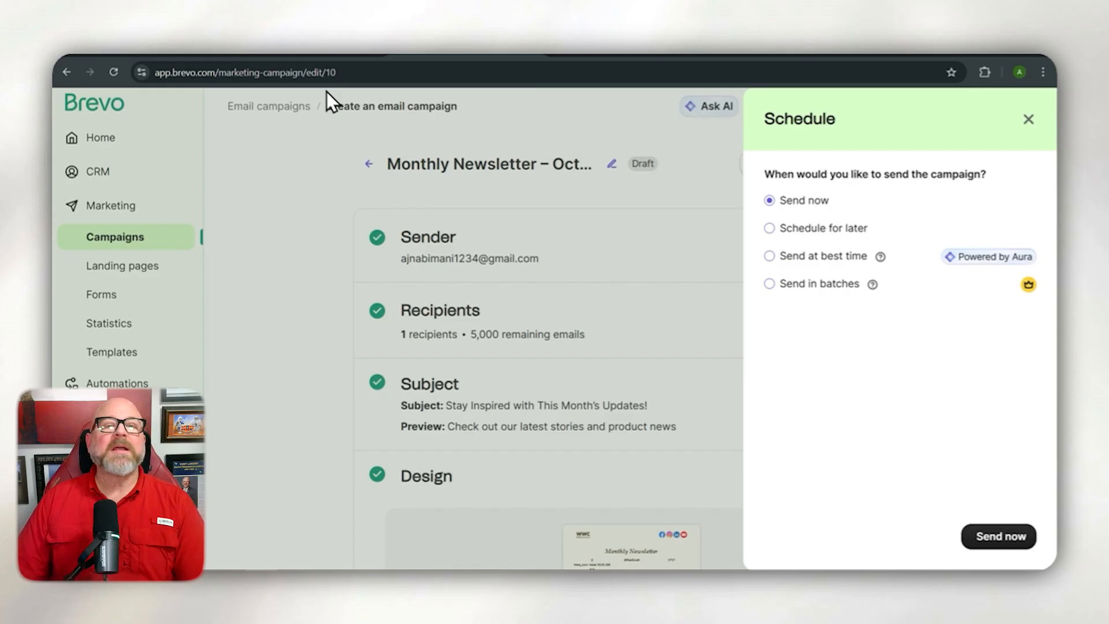
pyautogui.click(769, 256)
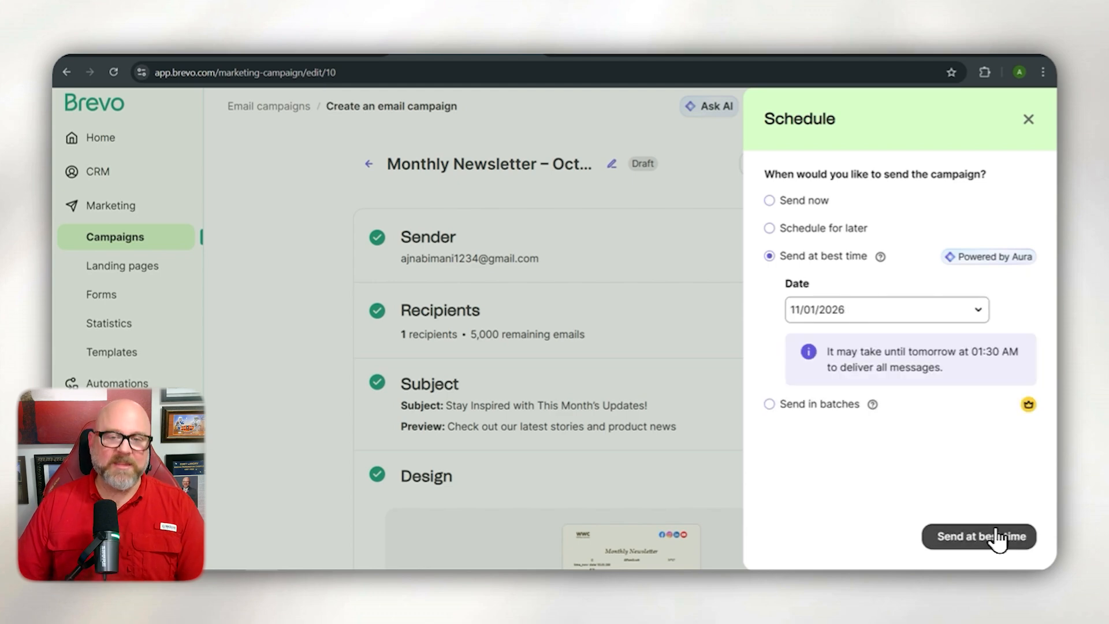
pyautogui.click(984, 535)
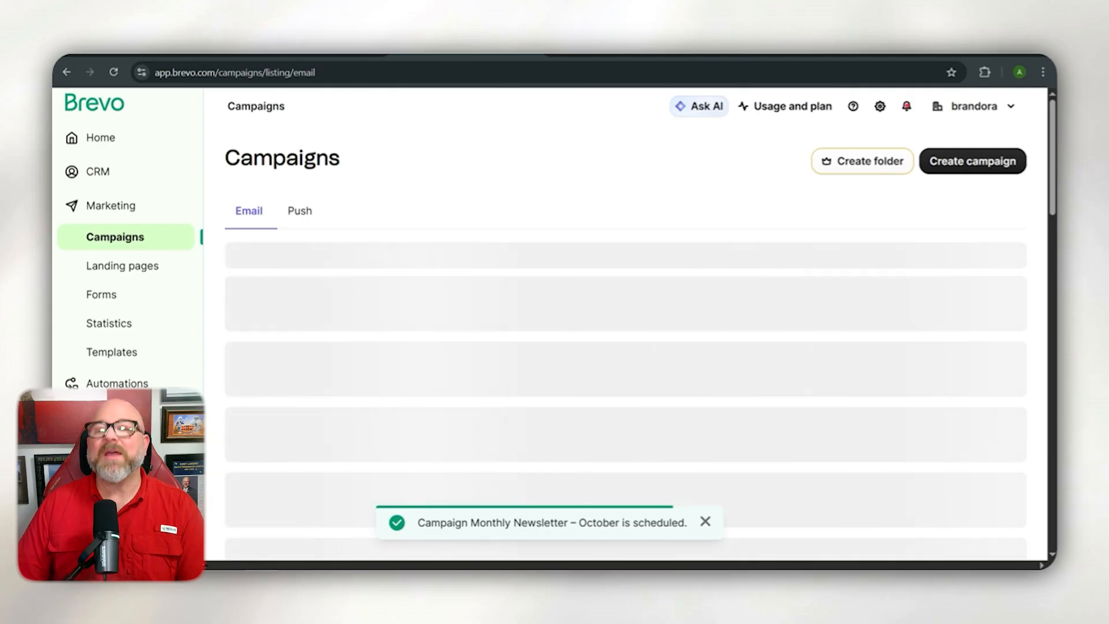
pyautogui.click(707, 522)
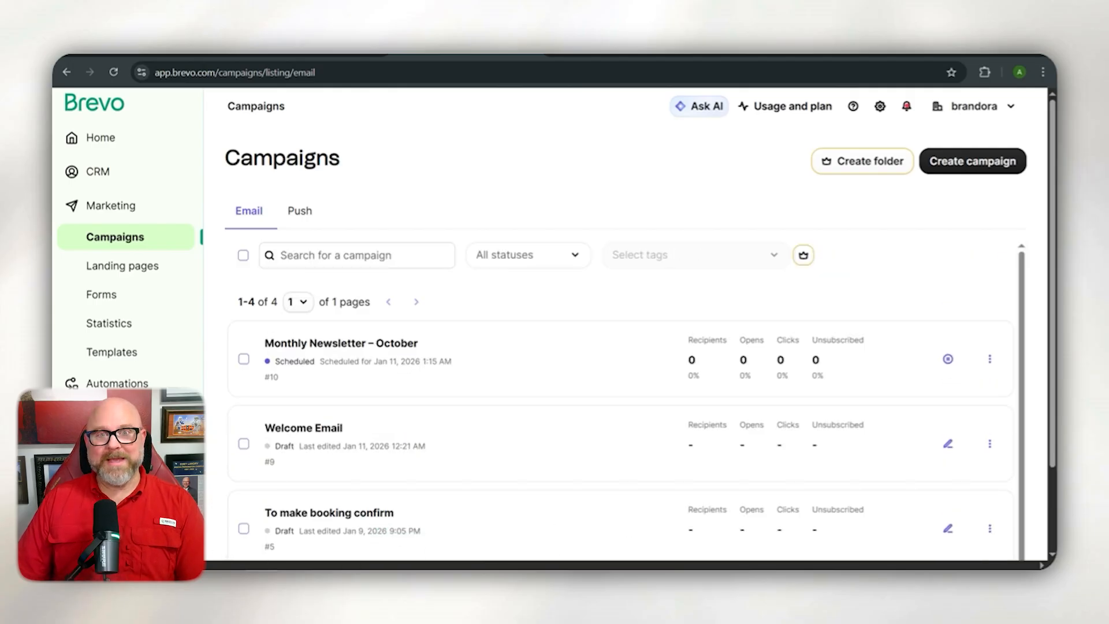